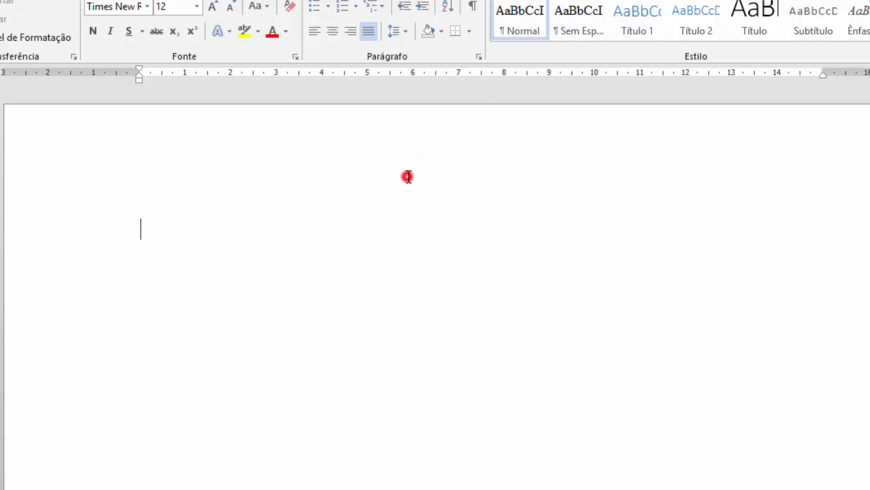
Step: Generate random sample text in the blank document with the formula =rand(10,50)
text(=rand))
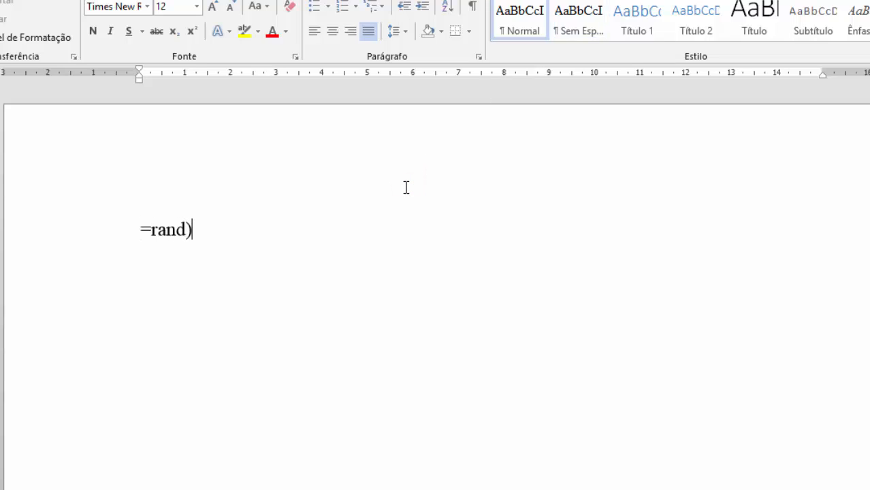
key(BackSpace)
text((10,50))
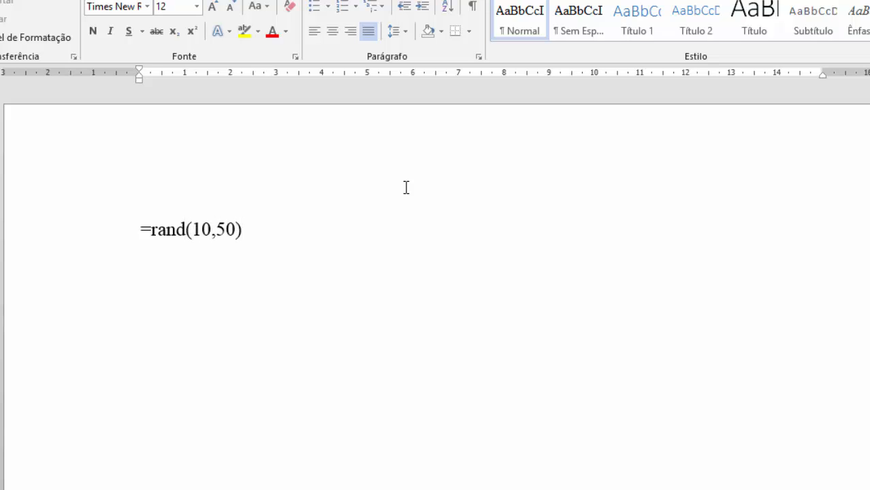
key(Return)
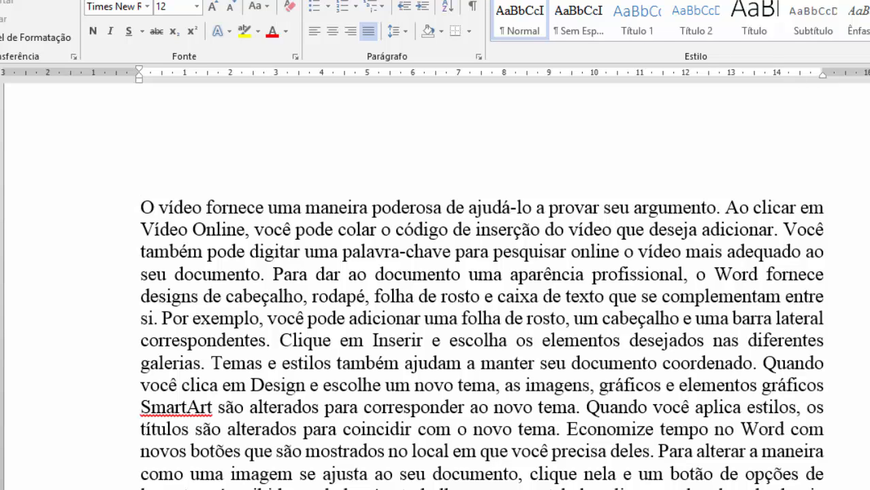
Step: Open Find and Replace, turn off wildcard matching and set the search text to "Word"
key(ctrl+h)
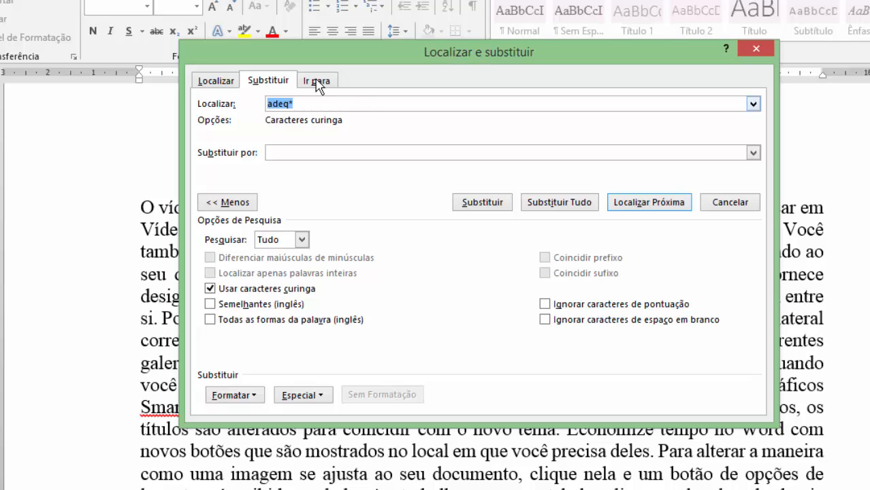
click(213, 288)
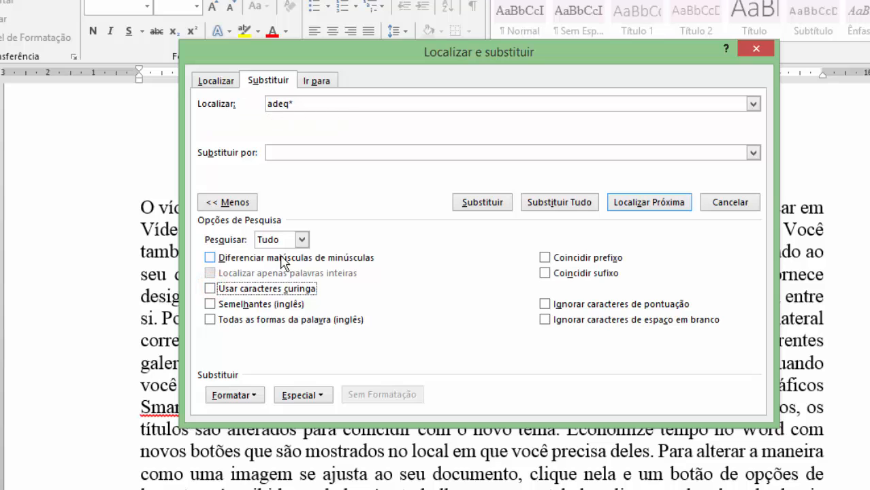
double_click(293, 103)
key(BackSpace)
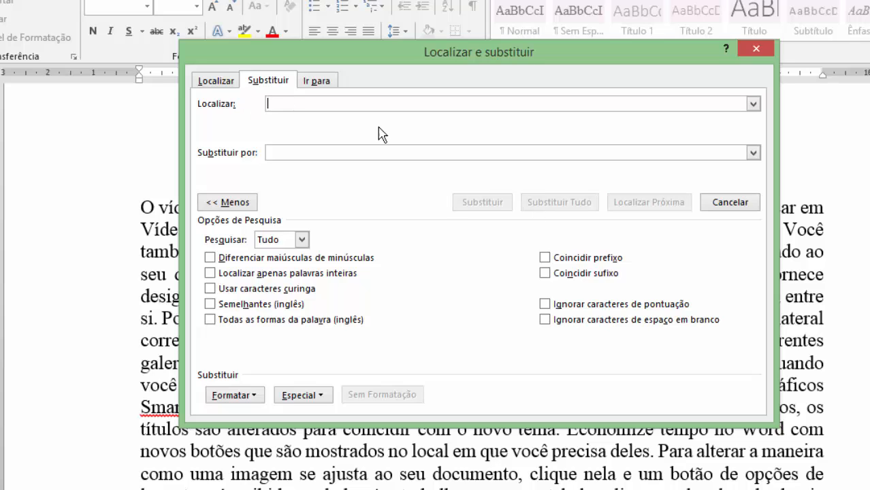
click(277, 103)
click(283, 102)
text(Word)
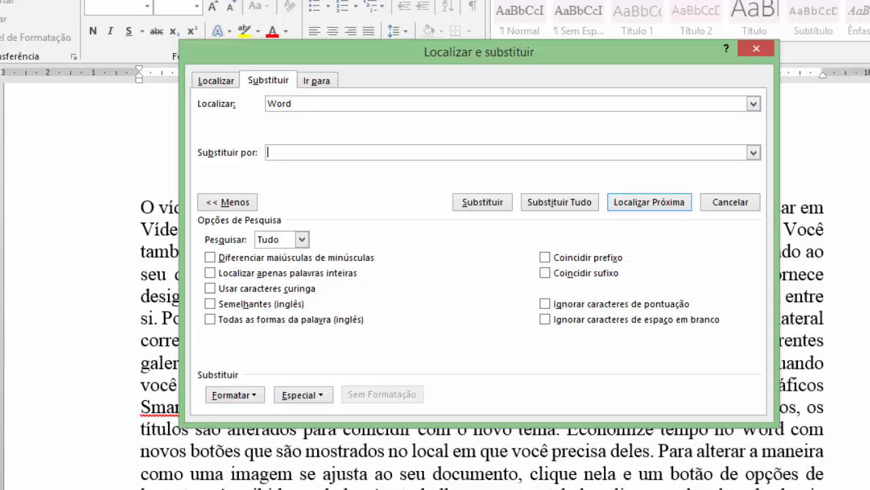
Step: Replace all occurrences in the document with "Microsoft Word" and close the dialog
text(Microsoft Word)
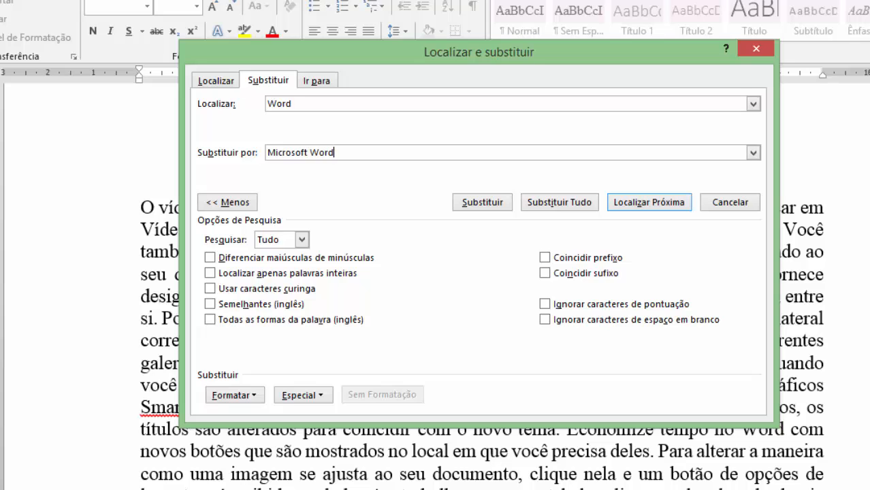
click(533, 203)
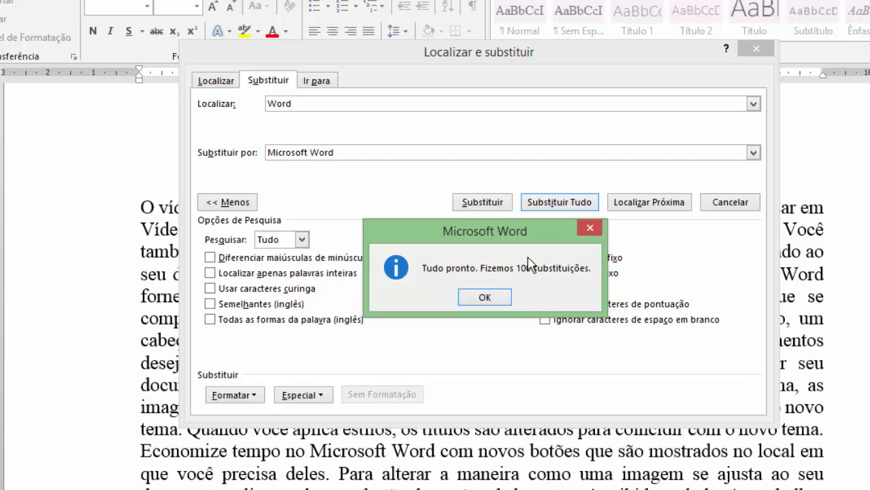
click(476, 298)
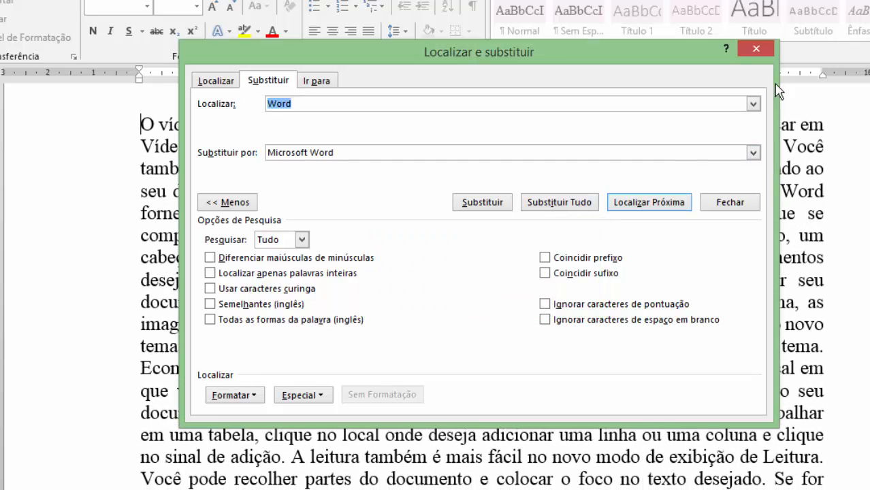
click(756, 48)
Step: Examine several replaced occurrences of "Microsoft Word" in the document text
click(564, 258)
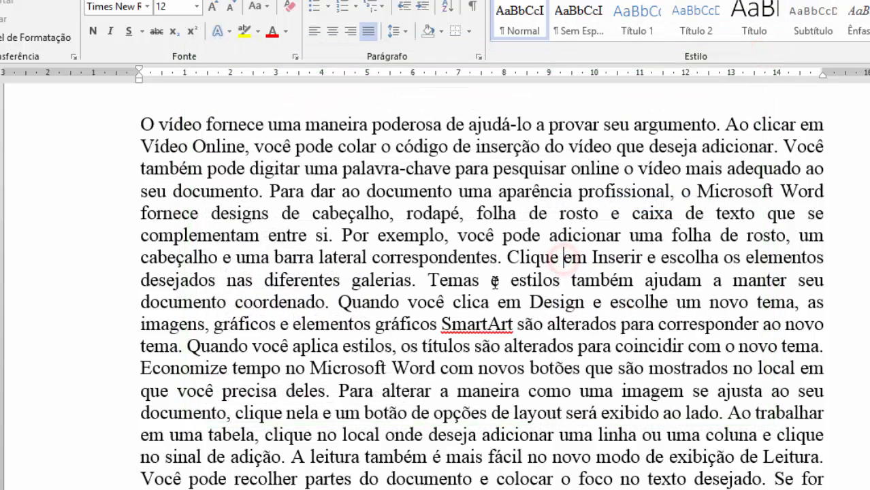
drag(696, 192, 826, 191)
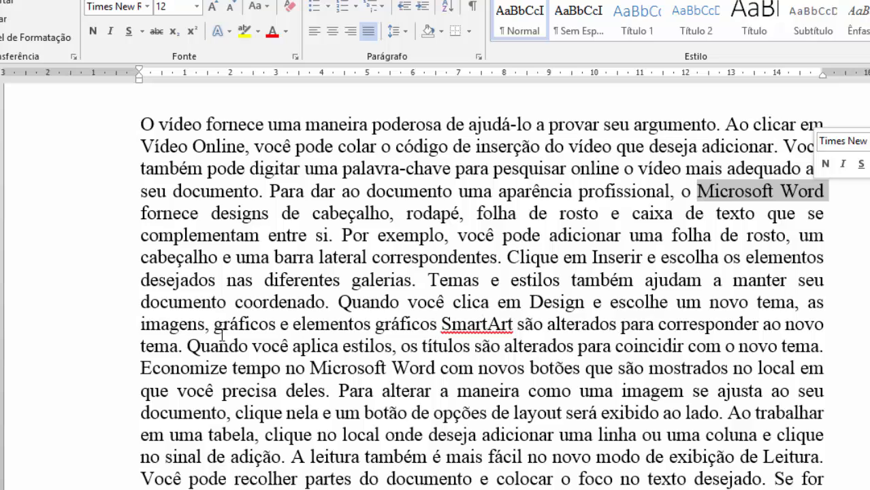
click(260, 213)
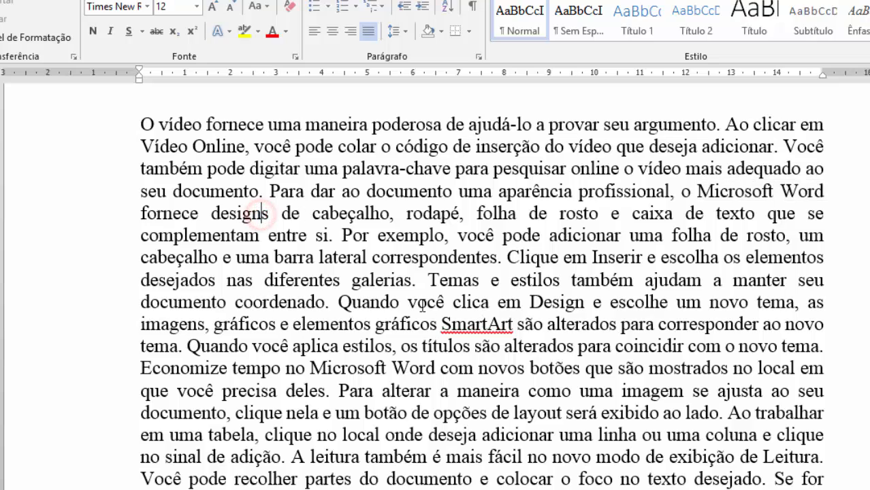
scroll(449, 299, down, 3)
scroll(450, 300, down, 2)
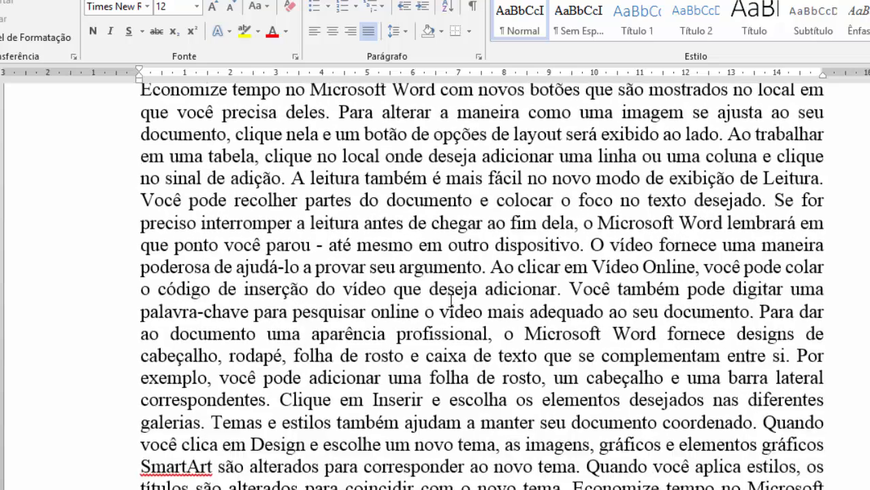
click(534, 333)
drag(533, 333, 627, 331)
click(426, 222)
scroll(435, 250, up, 6)
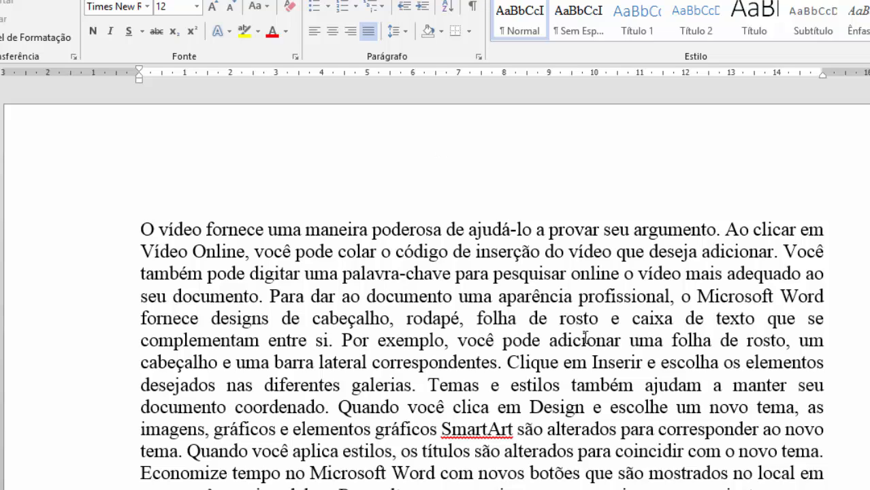
drag(697, 297, 824, 289)
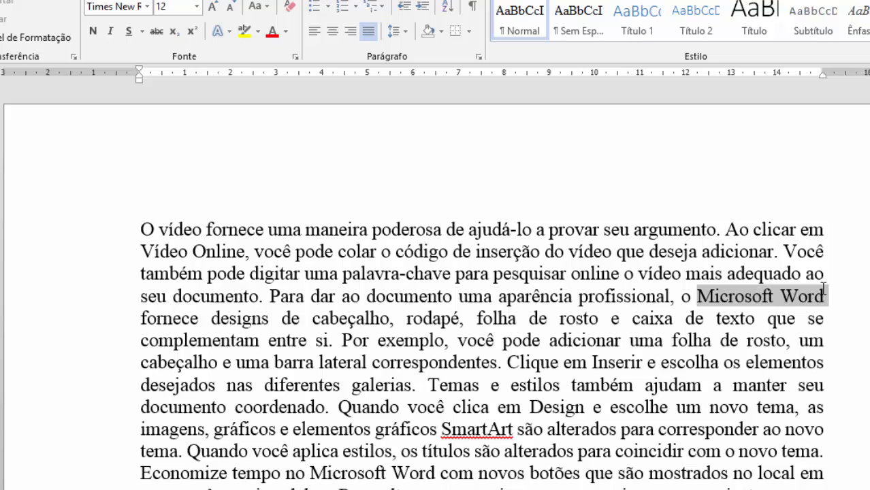
click(703, 298)
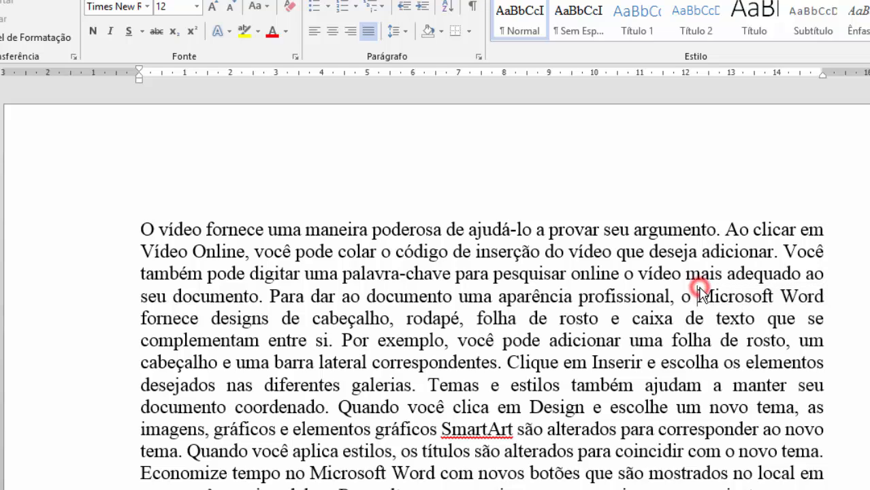
click(557, 286)
Step: Replace every "Microsoft Word" followed by a space with "Word" without a trailing space, collapsing the extra search options and closing the dialog
key(ctrl+u)
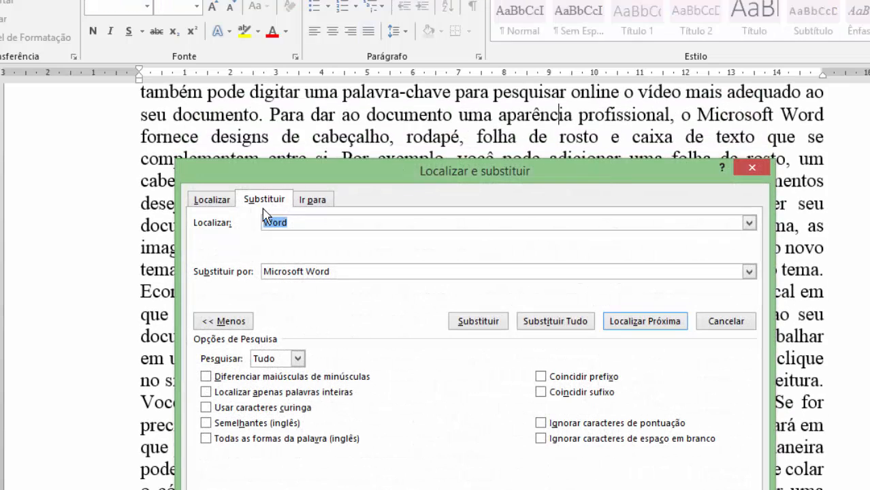
text(Microsoft Wor)
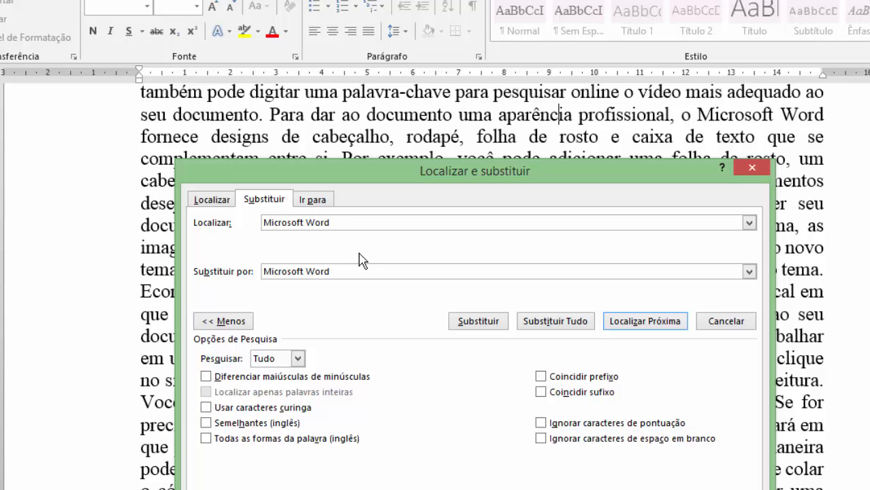
key(Tab)
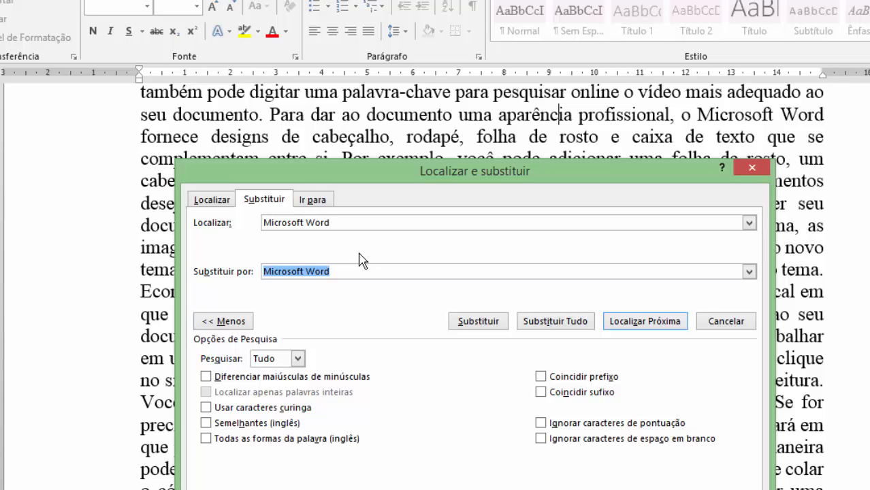
key(BackSpace)
text(Wo)
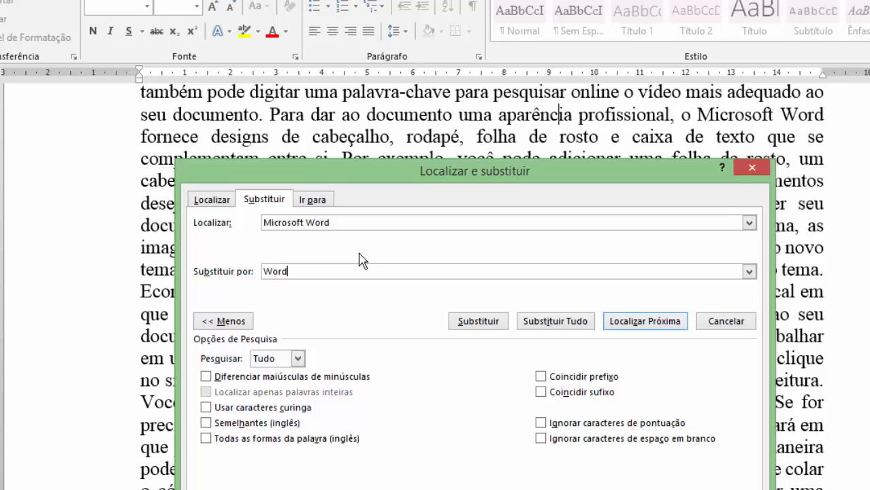
click(213, 325)
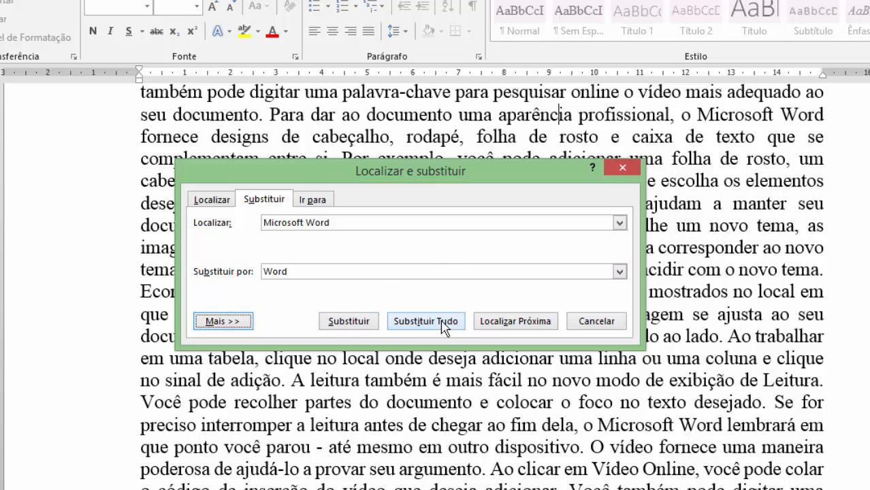
click(419, 324)
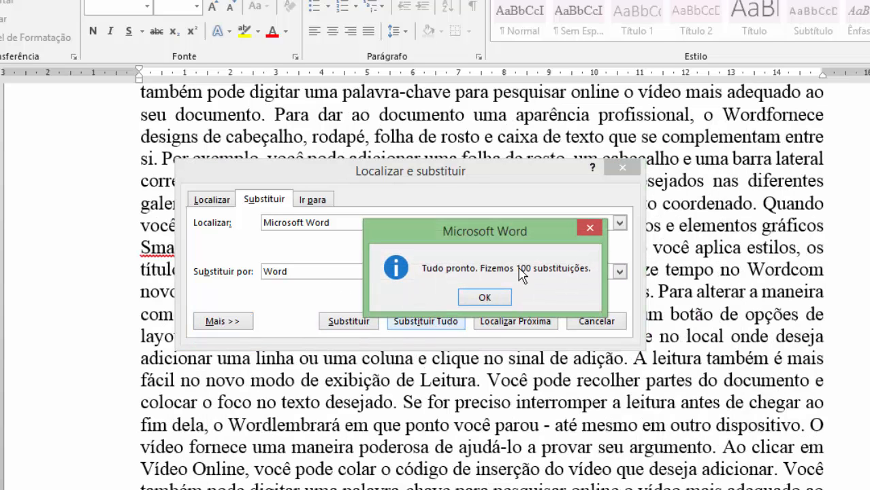
click(485, 295)
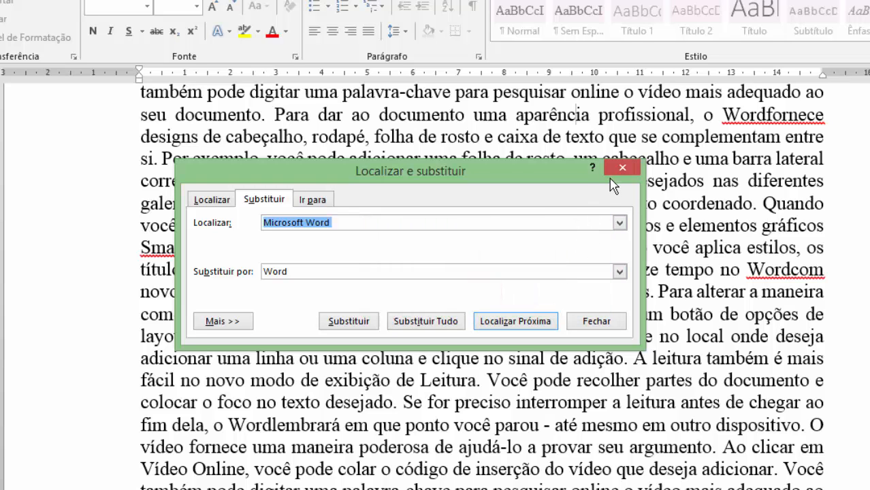
click(620, 169)
Step: Examine the text for places where "Word" has run together with the following word
click(599, 197)
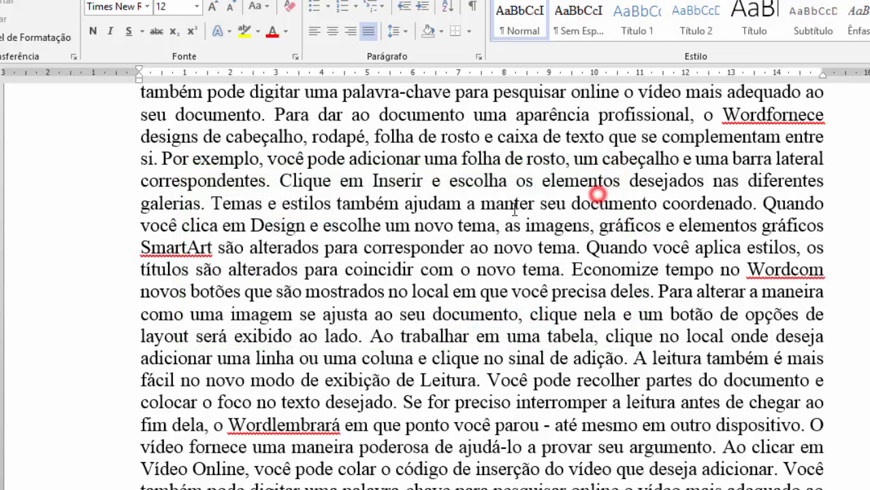
scroll(777, 195, up, 3)
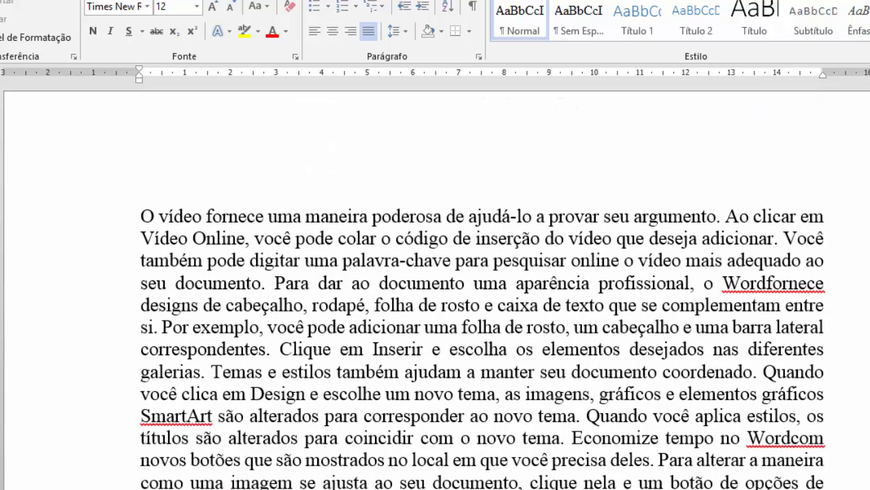
click(762, 285)
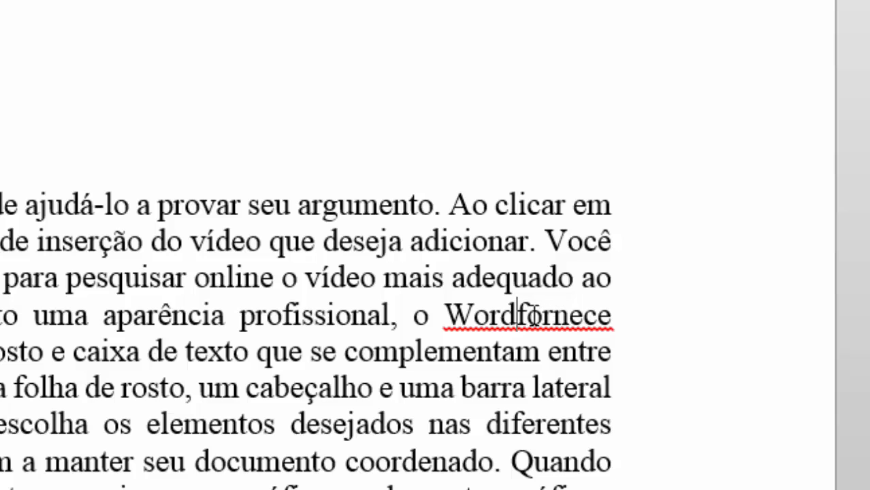
scroll(346, 329, down, 3)
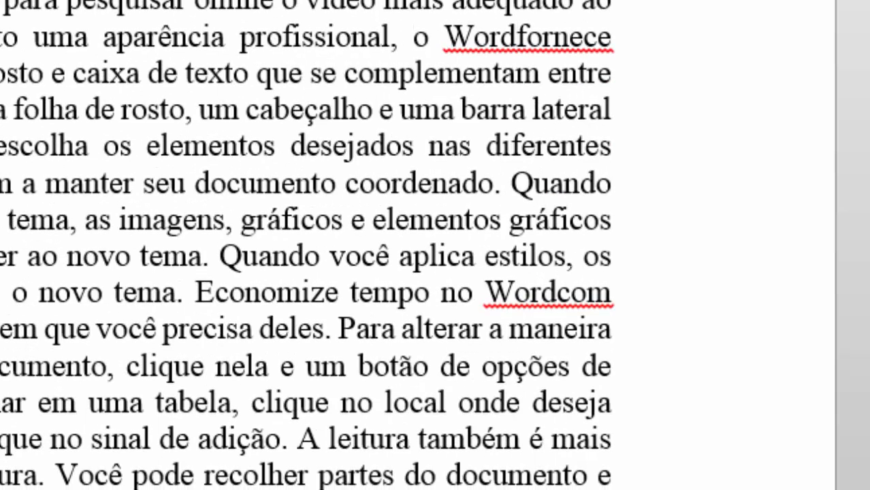
double_click(553, 293)
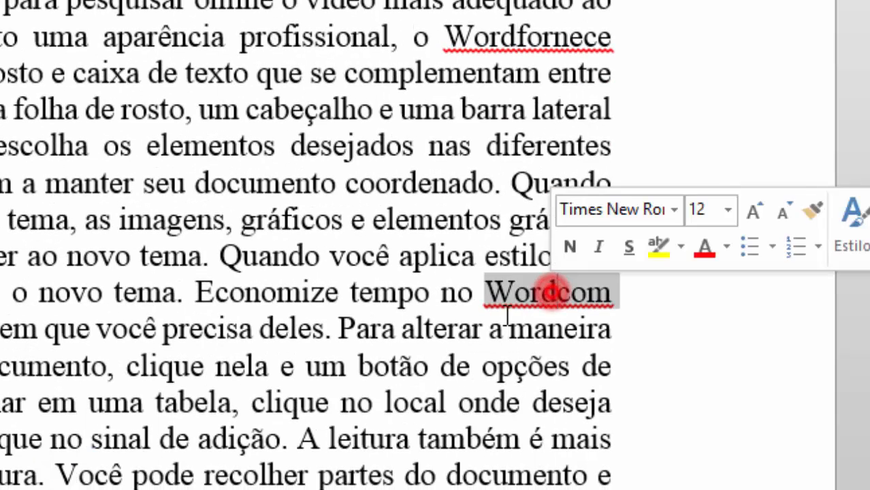
click(89, 367)
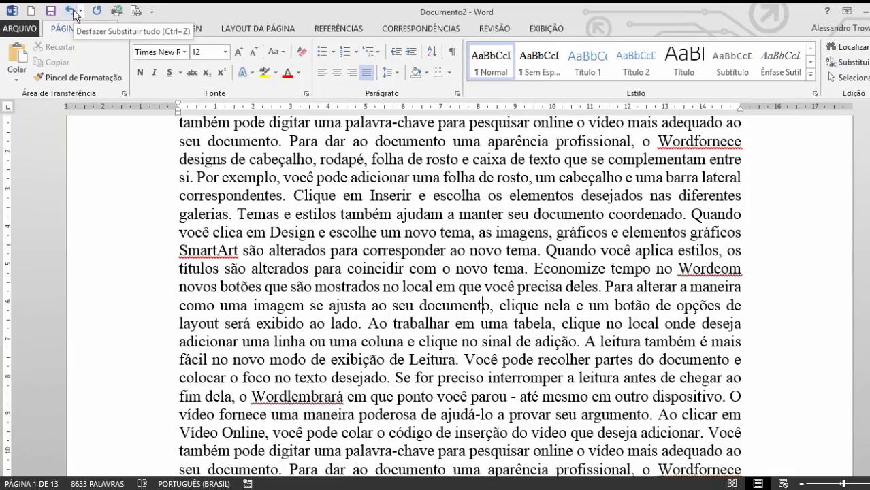
click(575, 263)
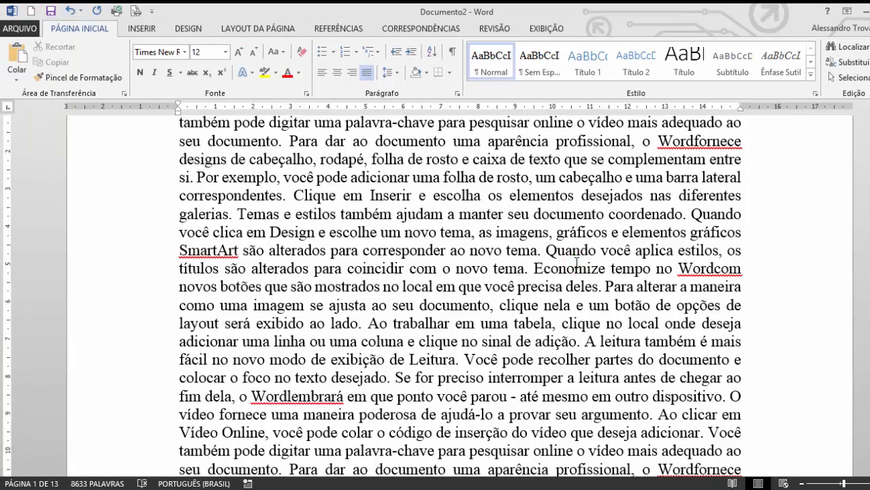
Step: Replace every "Word" in the document with "Word" followed by a space to separate the joined words
click(848, 68)
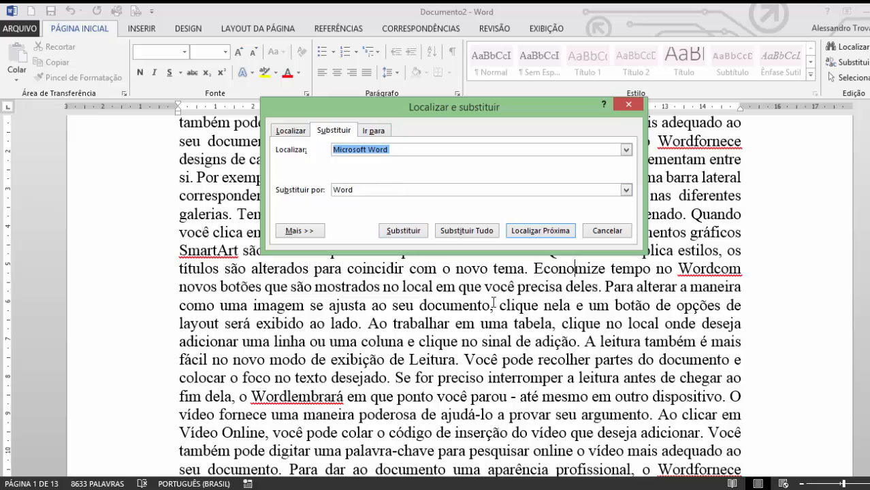
text(Word)
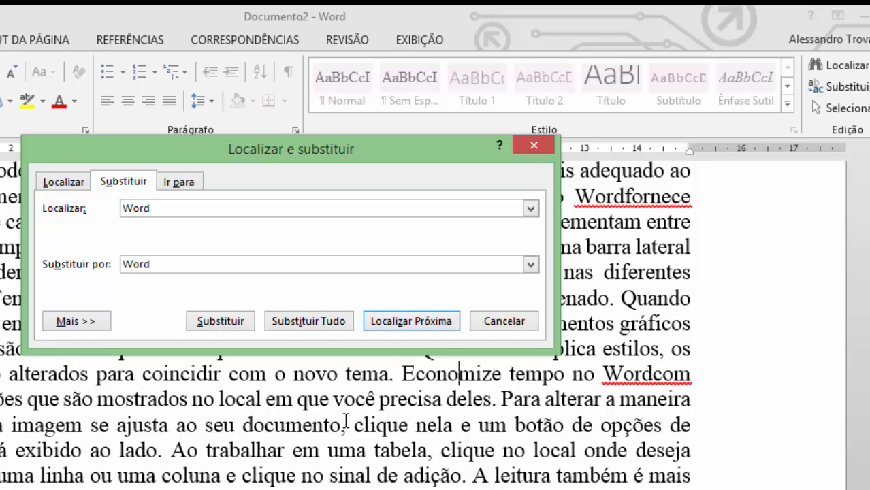
key(Tab)
key(BackSpace)
text(Word)
click(279, 328)
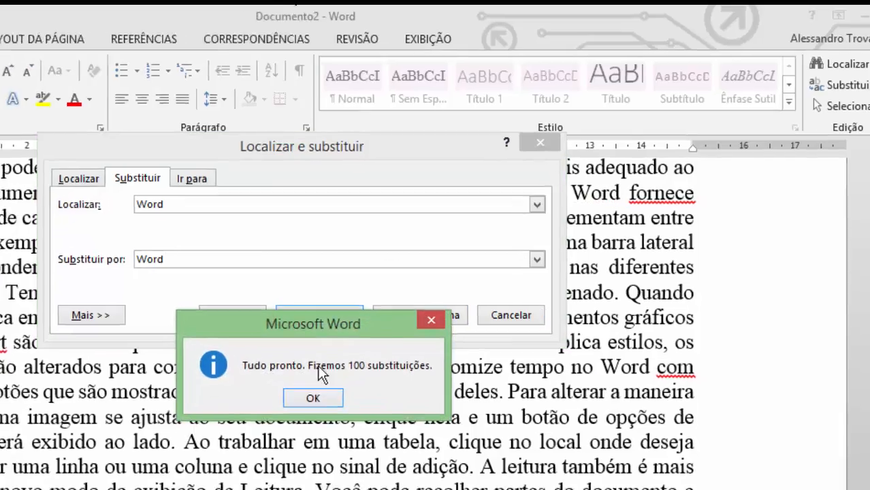
click(302, 406)
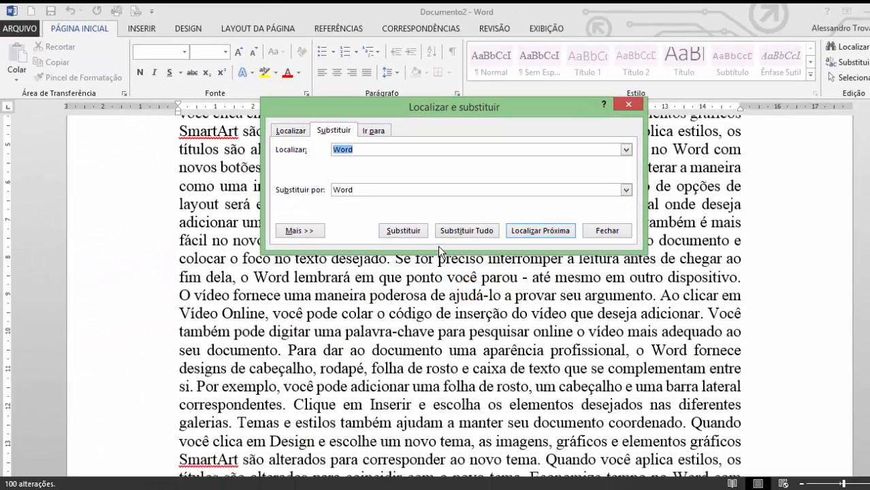
Step: Close the replace dialog and check the spacing around "Word" in "o Word fornece" near the document's beginning
key(Escape)
scroll(600, 388, up, 10)
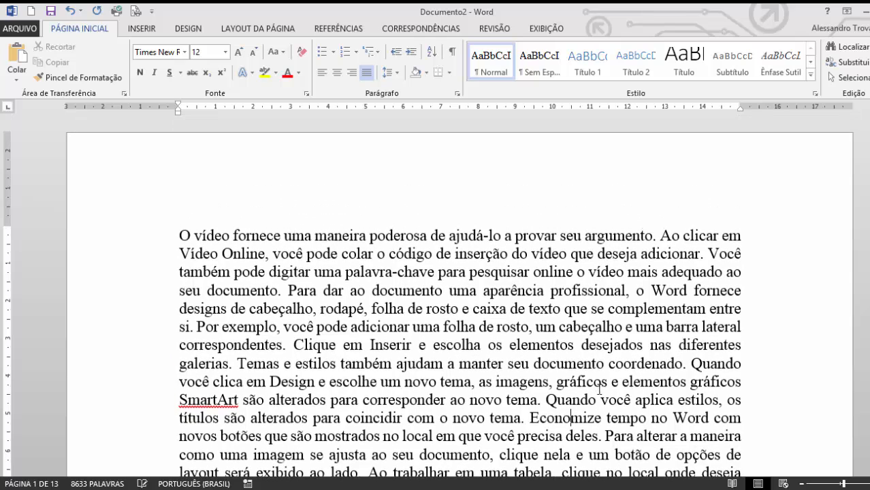
drag(639, 291, 730, 291)
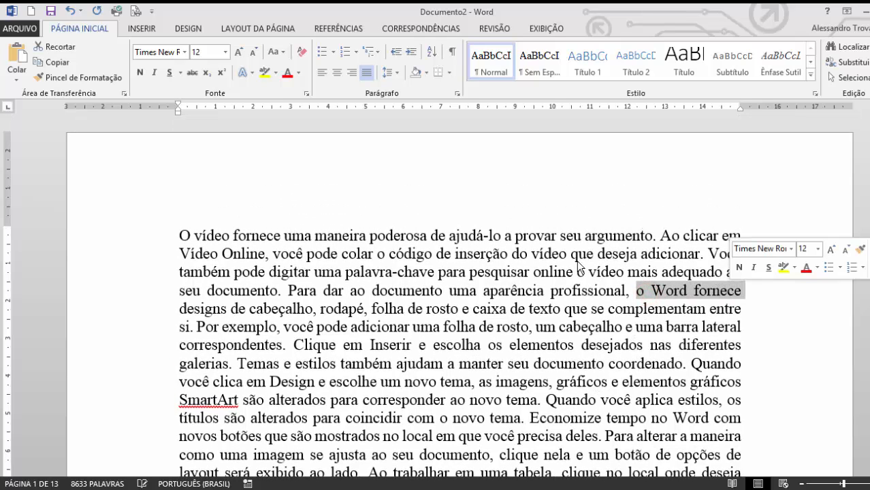
click(415, 292)
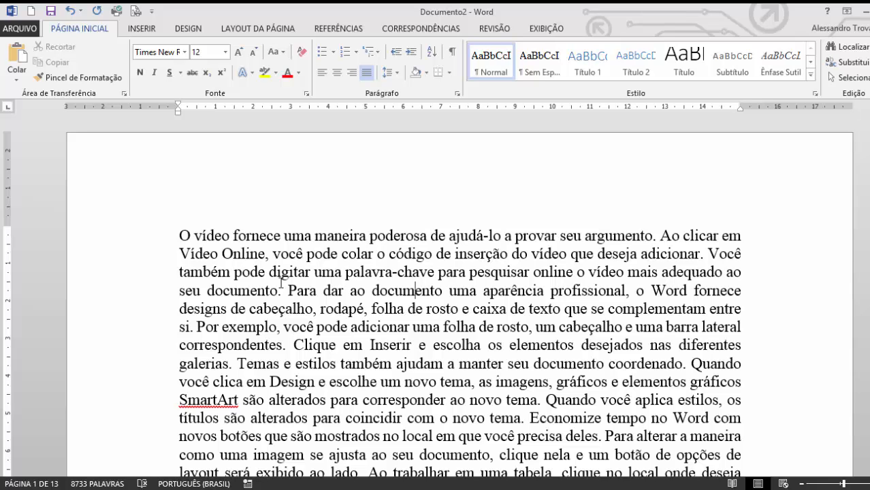
Step: Insert a space before the punctuation after "correspondentes", "profissional", "tema", "lado", "tabela", "coordenado", "Leitura" and "dispositivo" in the first paragraph
click(283, 346)
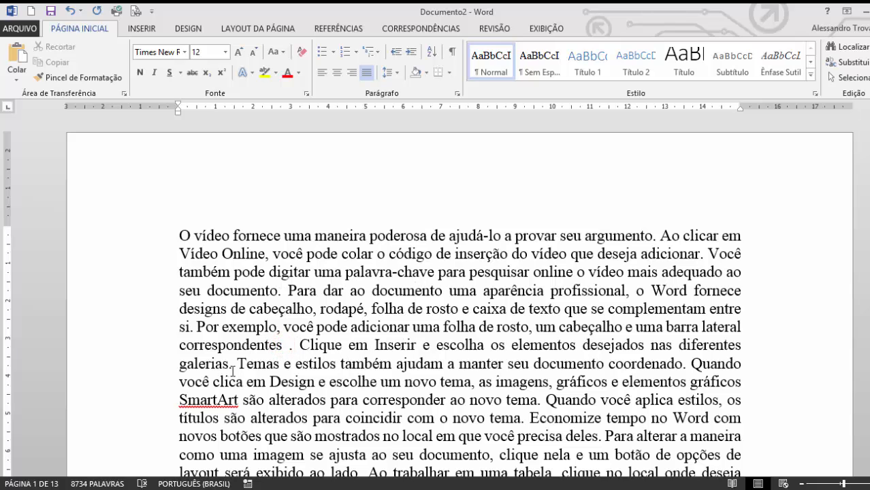
scroll(233, 371, down, 2)
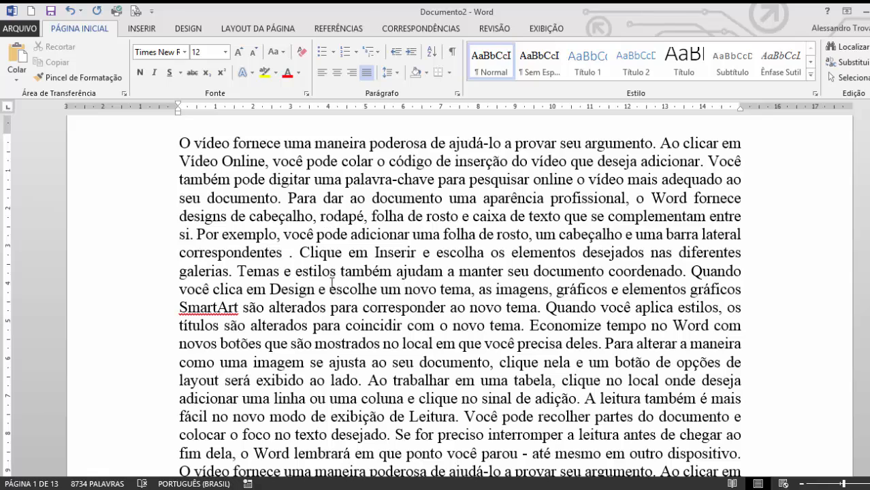
click(625, 200)
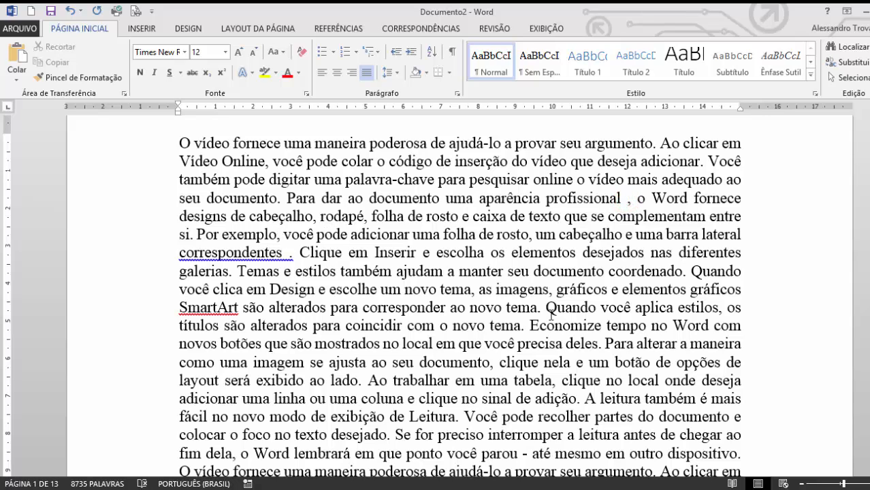
click(537, 308)
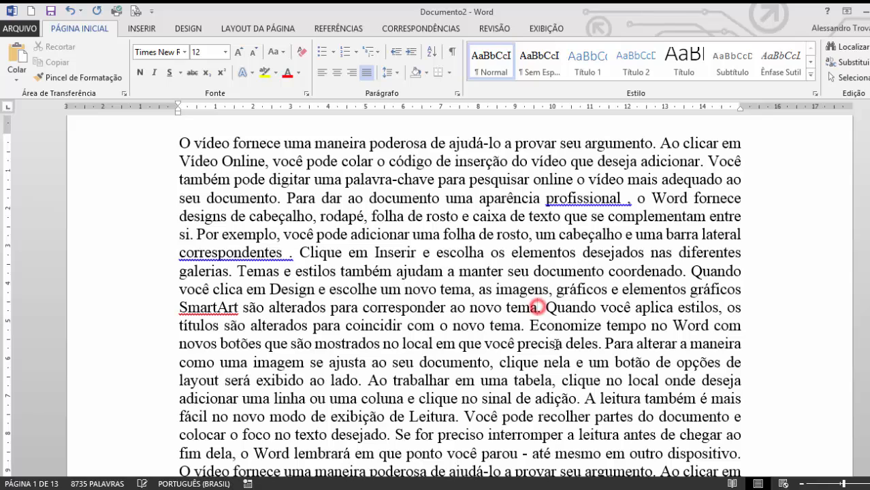
click(357, 382)
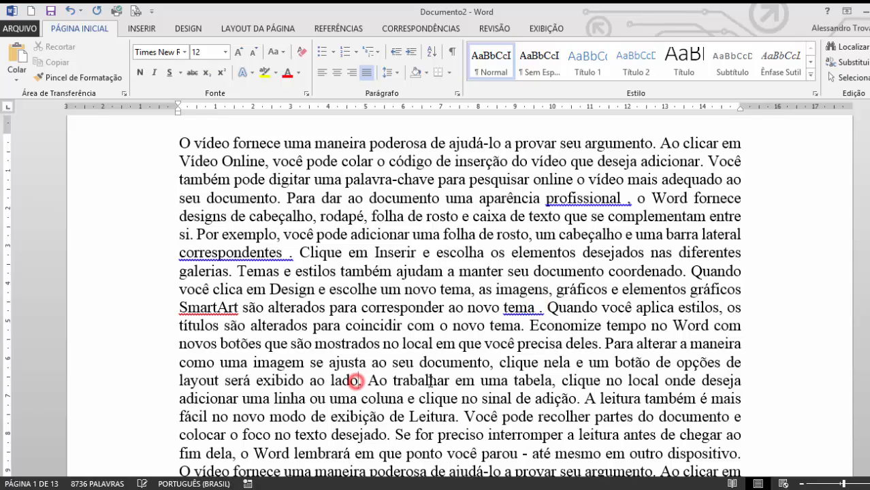
click(557, 381)
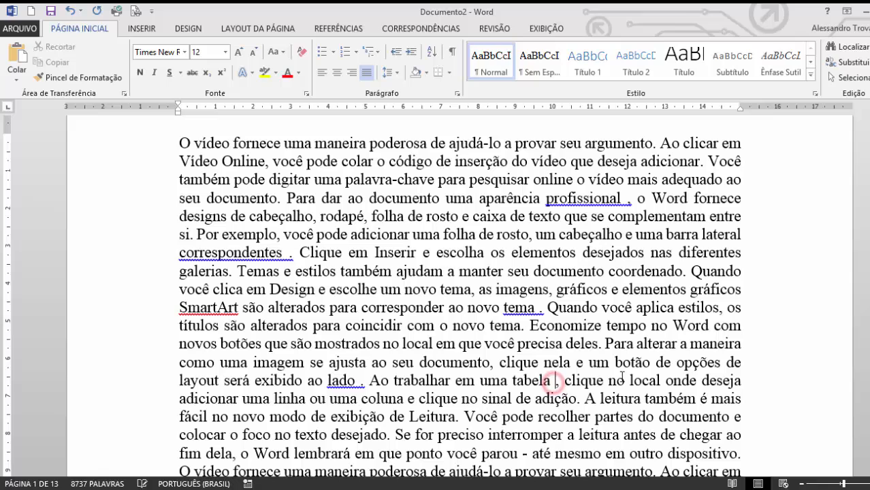
click(682, 273)
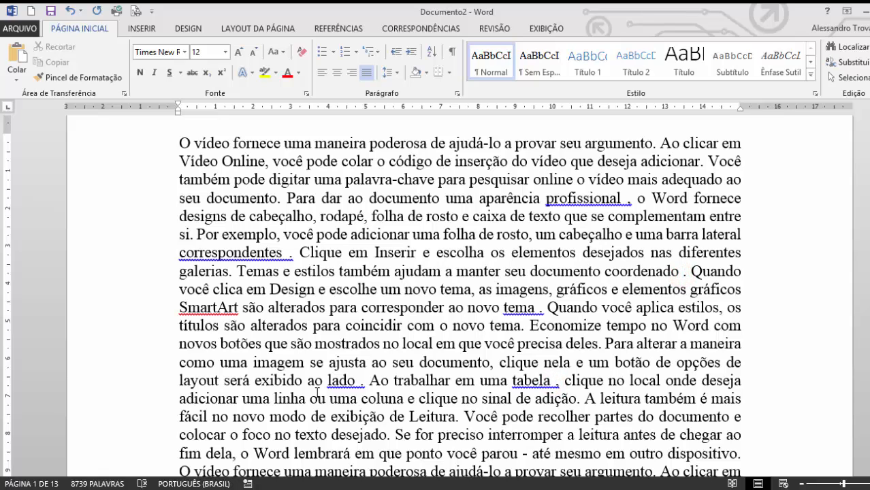
click(456, 418)
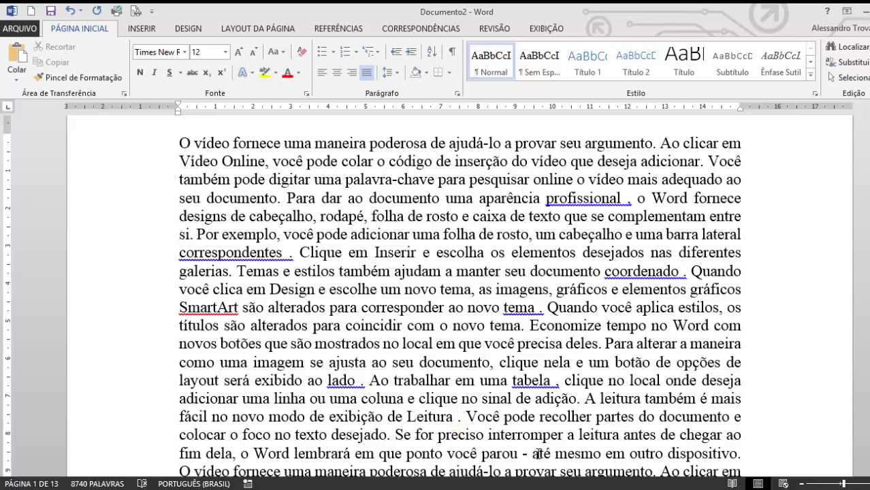
click(737, 454)
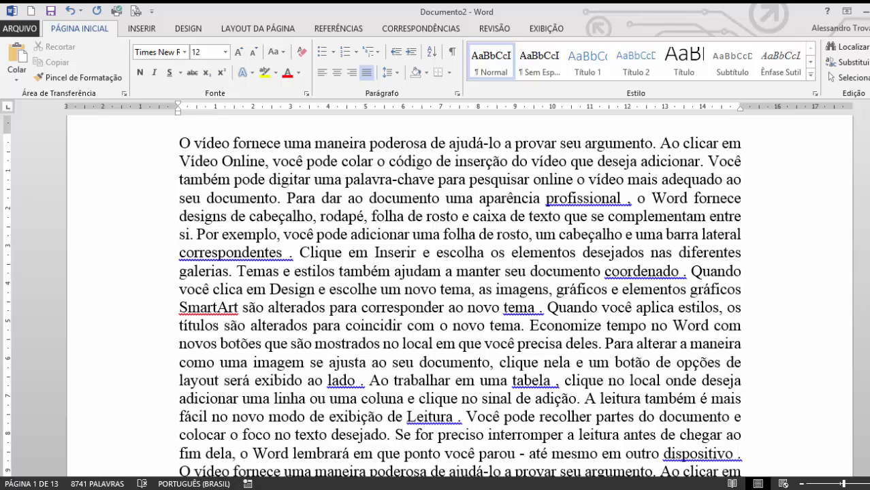
Step: Replace every space followed by a period with a period alone throughout the document, and close the replace dialog
click(846, 62)
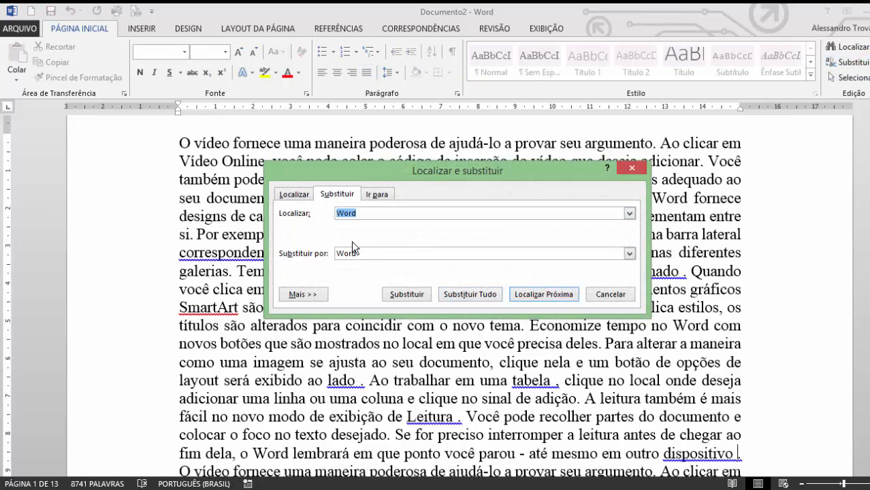
click(361, 215)
drag(388, 215, 318, 221)
key(Delete)
key(Tab)
text(.)
drag(341, 213, 332, 218)
drag(341, 254, 335, 254)
click(470, 294)
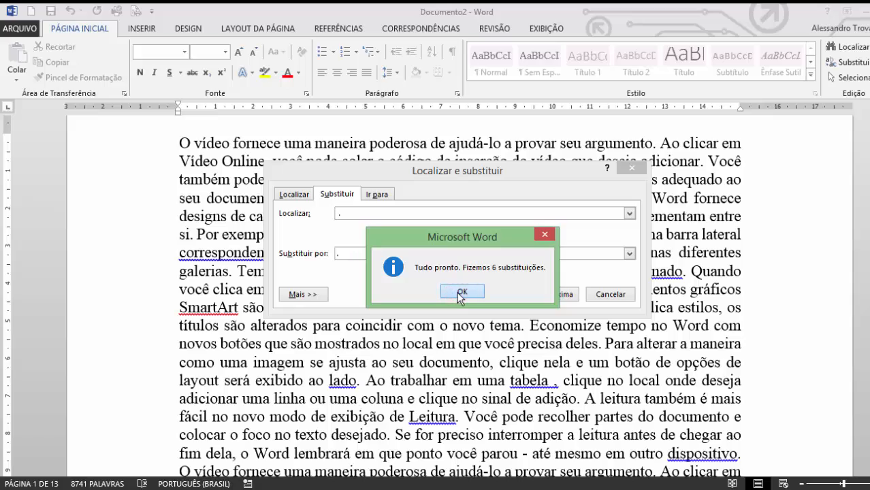
click(462, 291)
key(Escape)
Step: Examine the periods in the first paragraph and the space before the comma after "profissional"
scroll(484, 325, up, 8)
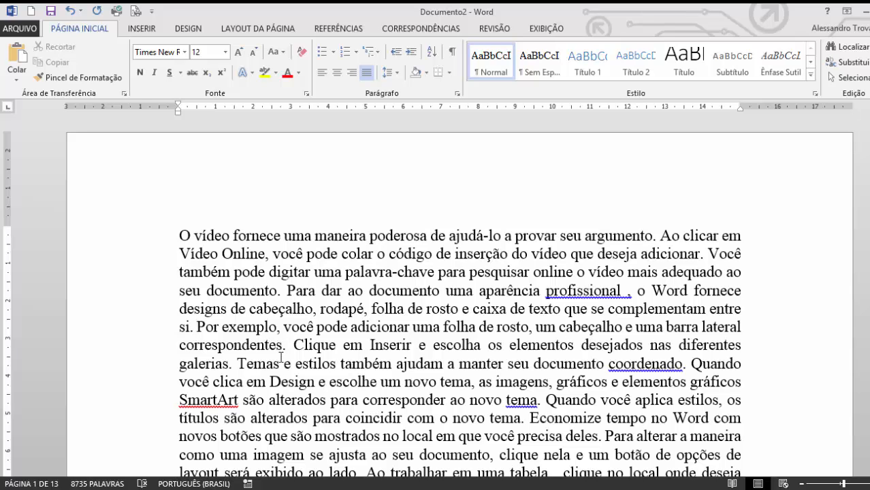
scroll(386, 364, down, 3)
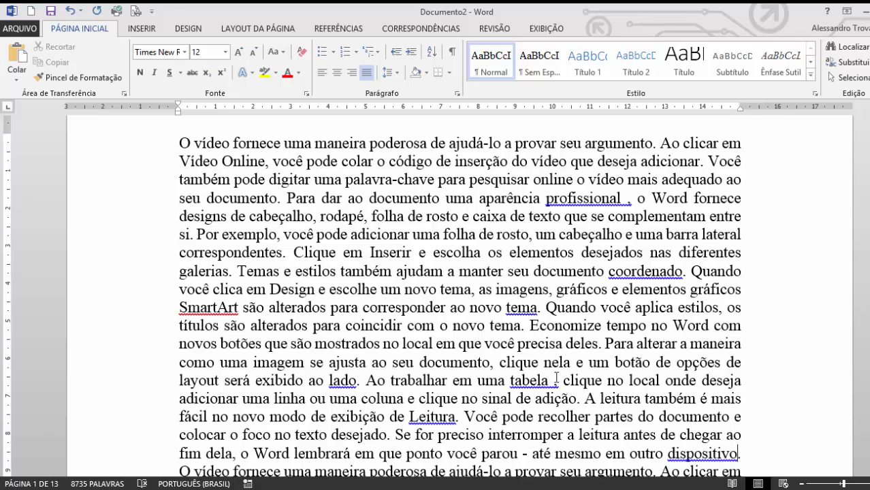
click(628, 203)
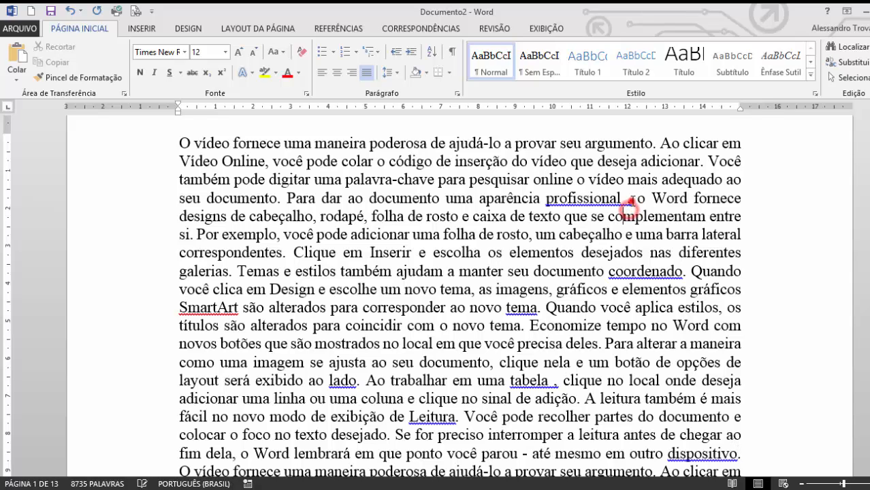
click(631, 201)
click(628, 200)
click(633, 207)
drag(627, 199, 631, 199)
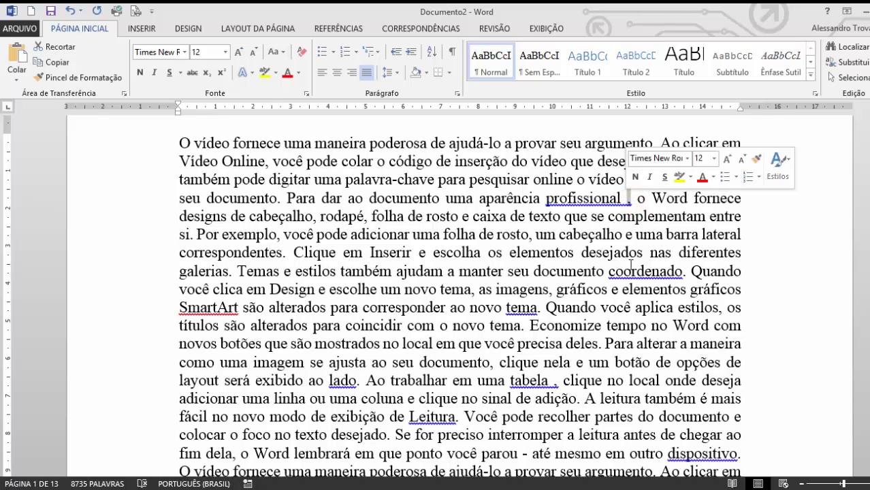
click(497, 240)
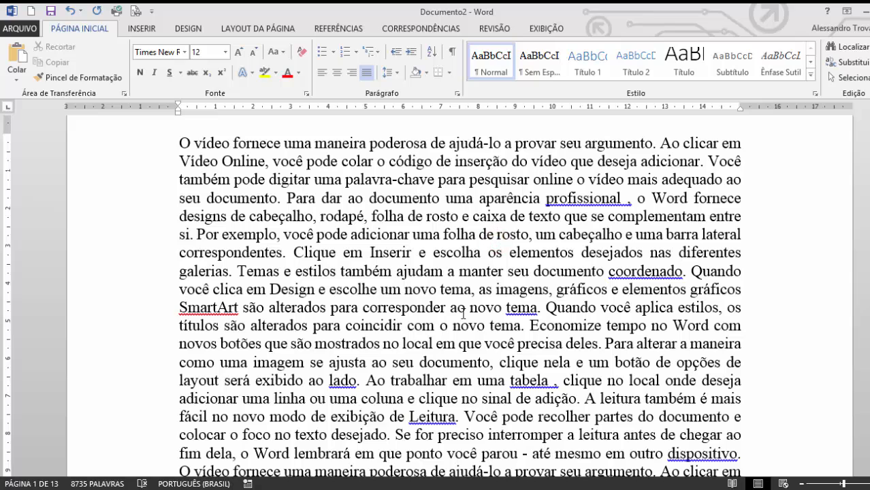
Step: Replace every space followed by a comma with a comma alone throughout the document, and close the replace dialog
click(852, 62)
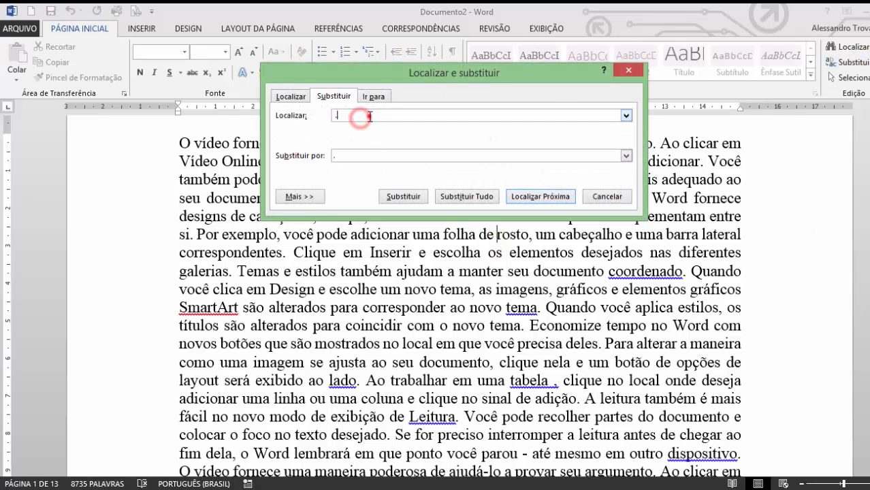
drag(369, 117, 209, 115)
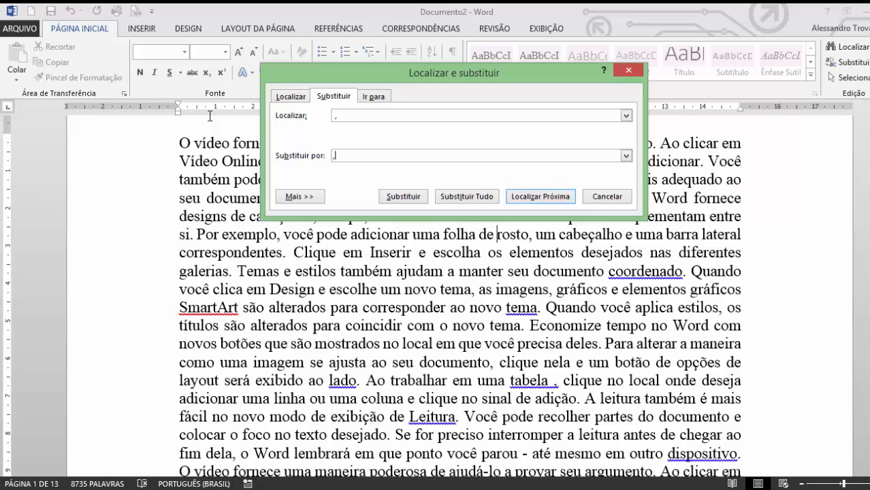
text(,)
click(466, 196)
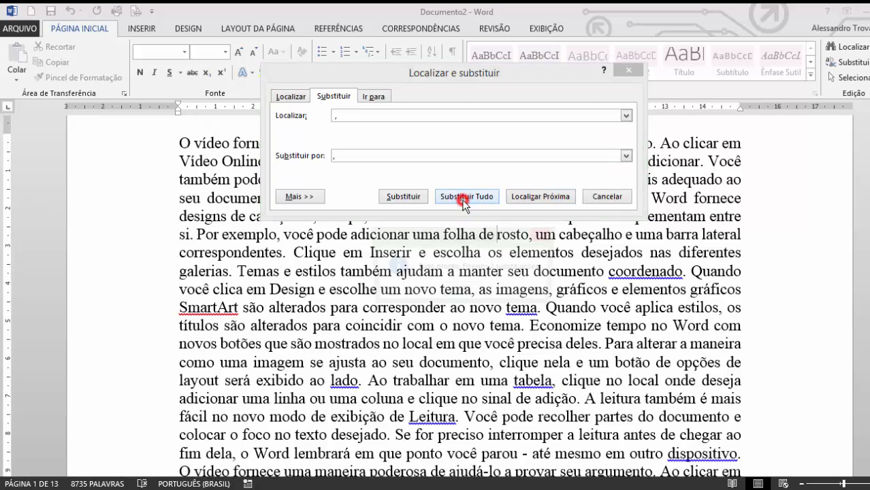
click(462, 291)
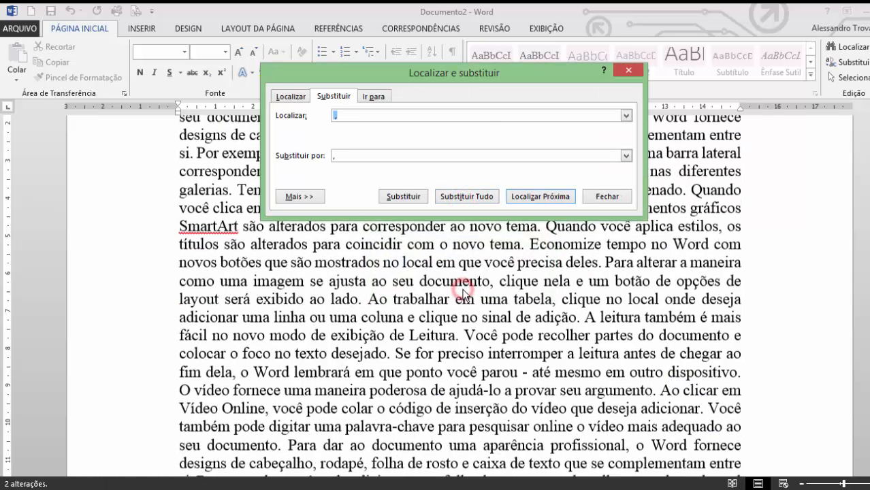
key(Escape)
scroll(535, 327, up, 3)
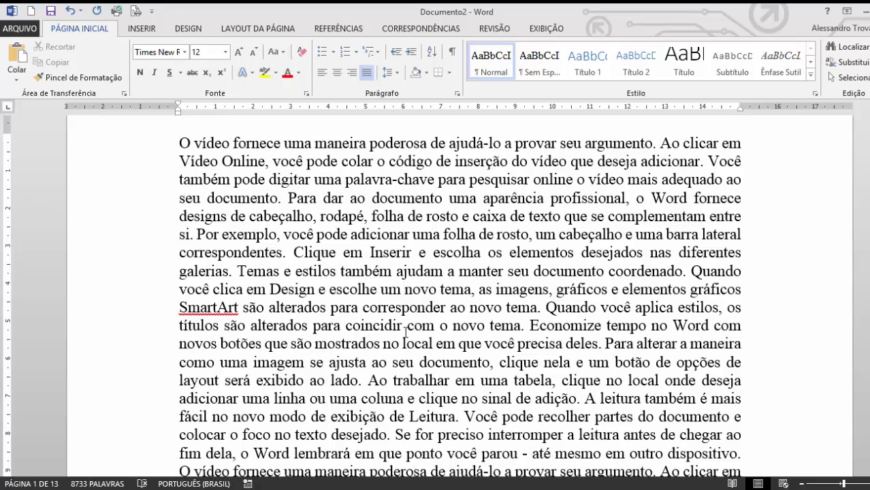
Step: Insert extra spaces at scattered places in the first paragraph, from "Para dar" down to "adicionar uma linha"
click(327, 199)
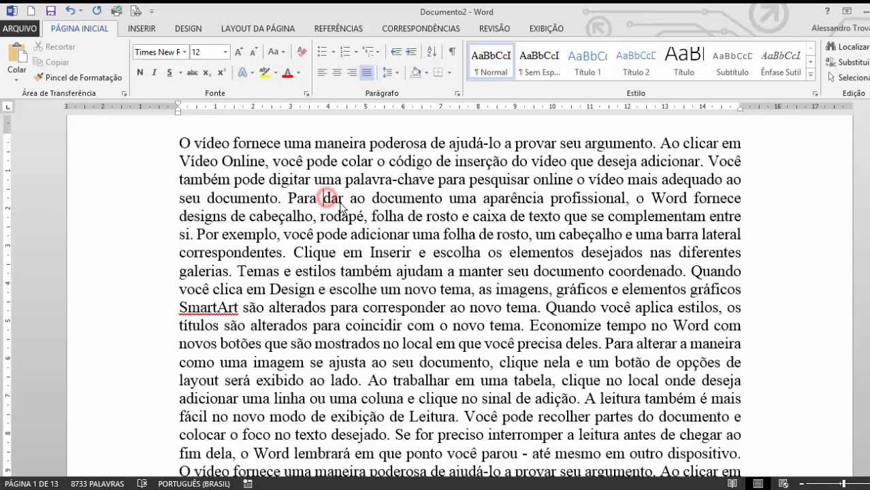
click(387, 201)
click(399, 216)
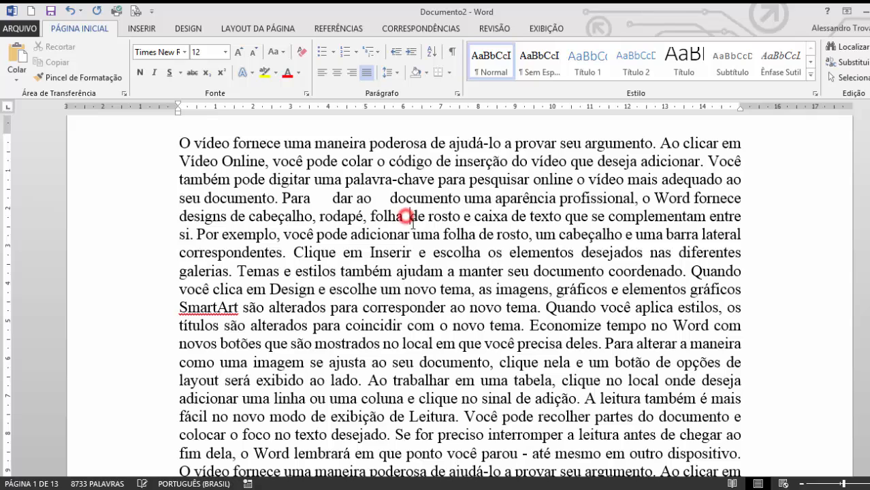
click(459, 235)
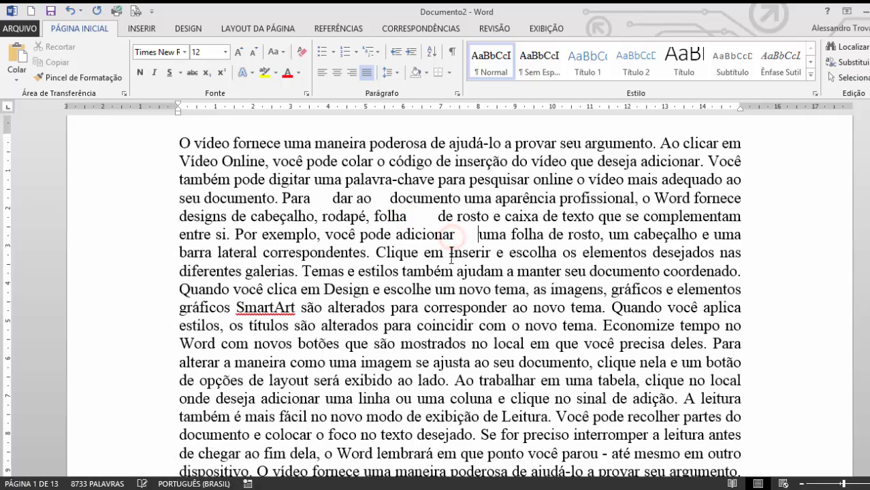
click(449, 253)
click(456, 271)
click(463, 289)
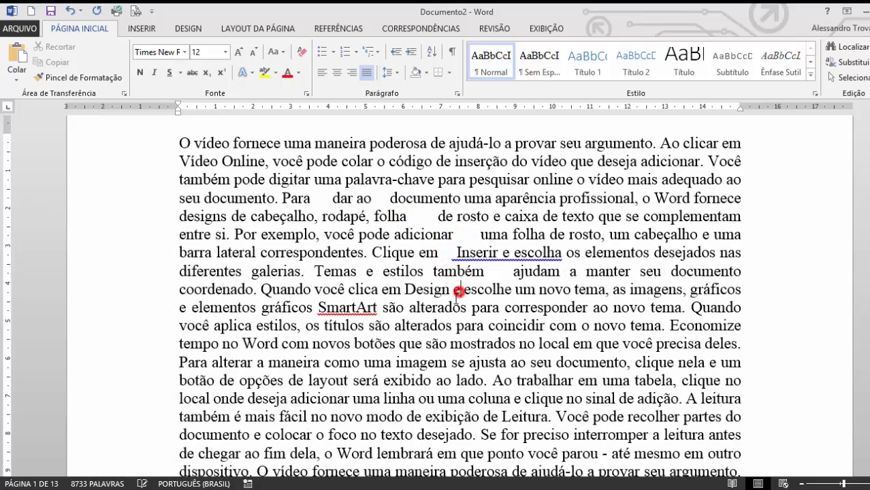
click(409, 308)
click(511, 308)
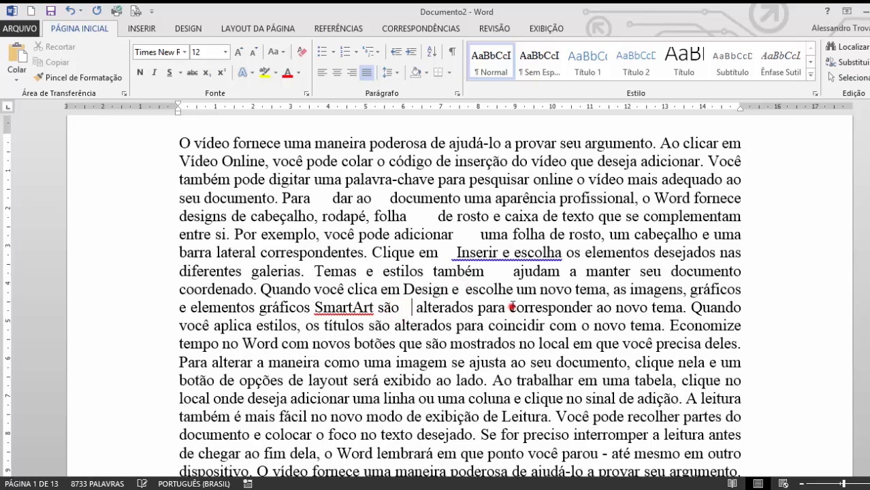
click(689, 308)
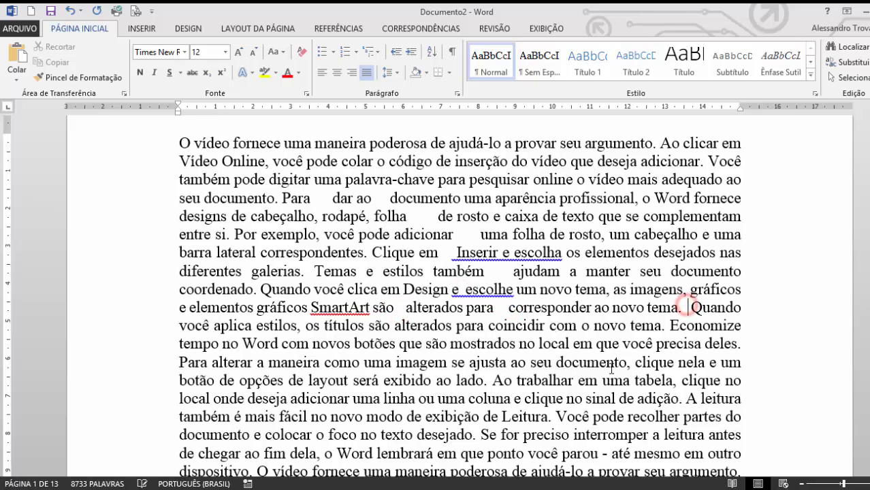
click(603, 344)
click(619, 363)
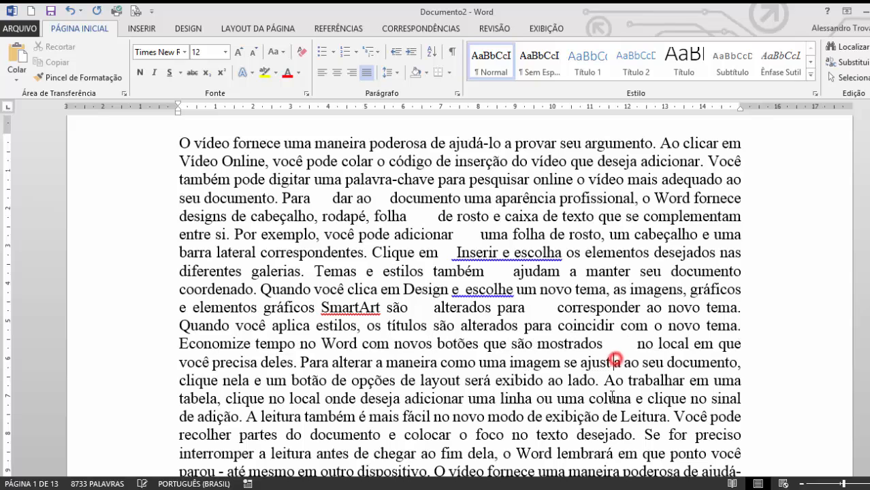
click(515, 398)
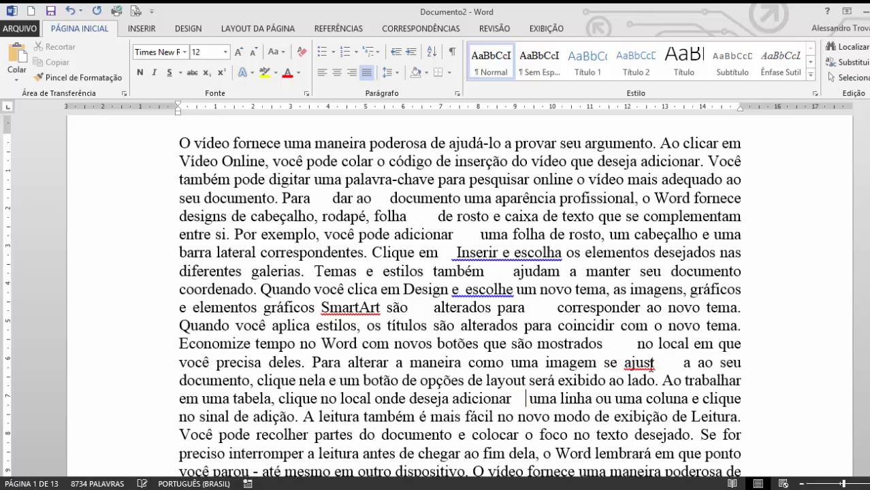
Step: Delete the split word "ajust a", overwrite "uma" before "coluna" with spaces, and insert extra spaces after "partes do documento"
drag(624, 362, 686, 361)
key(BackSpace)
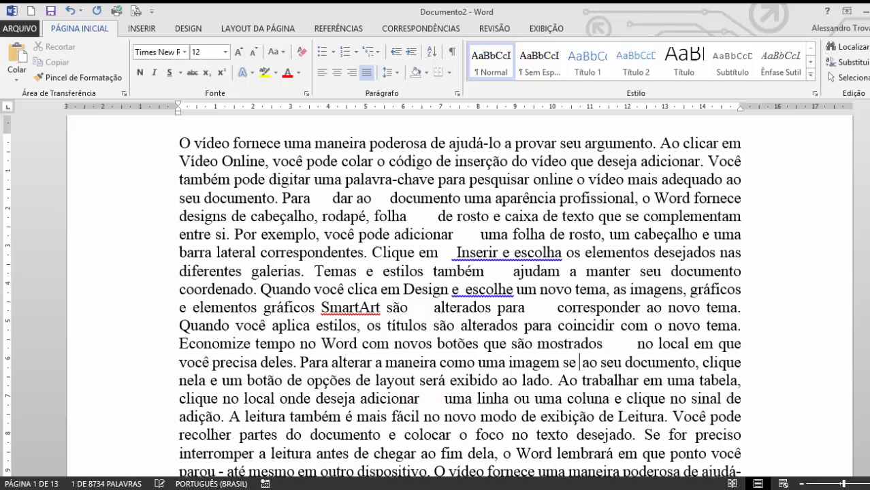
double_click(535, 398)
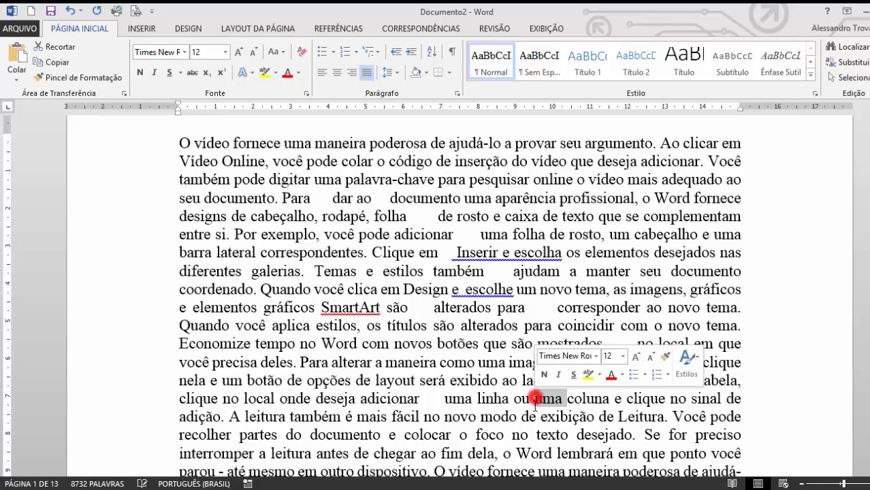
click(447, 434)
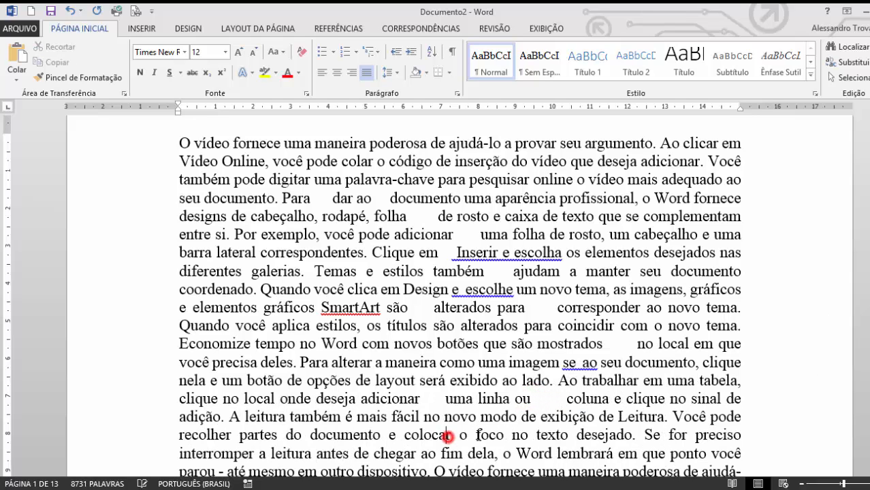
key(BackSpace)
click(400, 434)
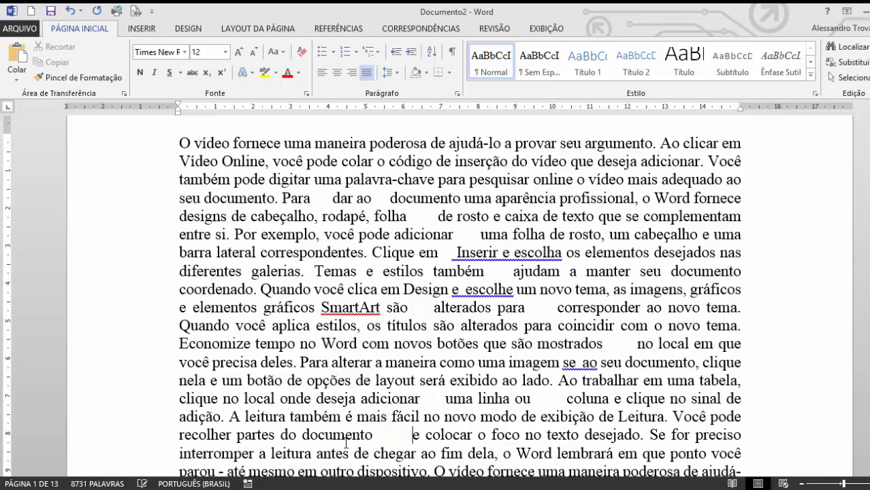
Step: Insert extra spaces at more places in the first paragraph, including after "precisa", "nela e", "designs", "pode", "Online,", "maneira" and "opções de"
click(258, 360)
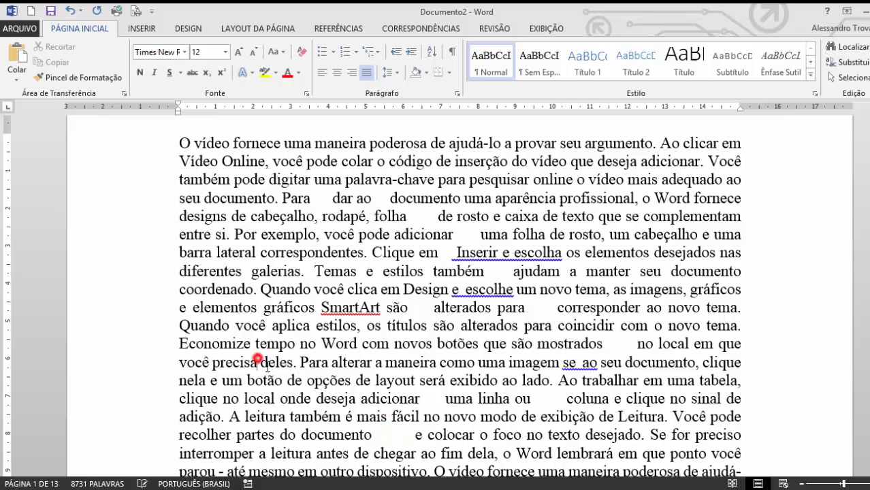
click(262, 378)
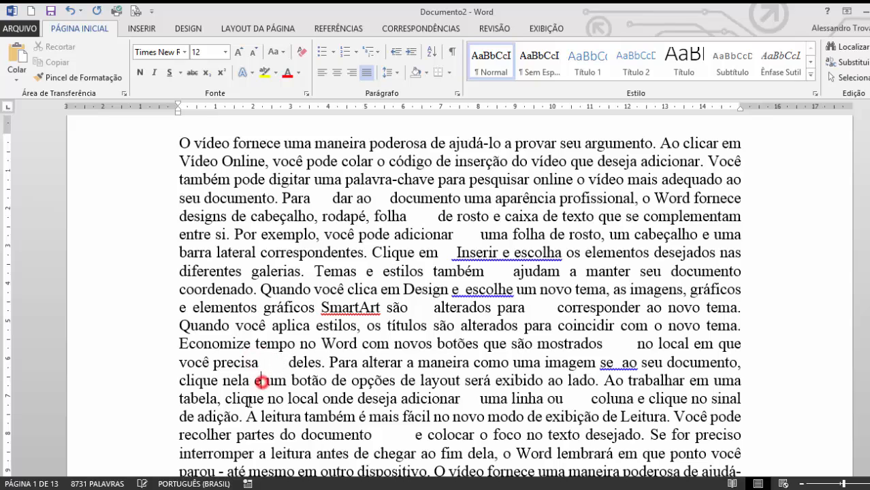
click(233, 217)
click(268, 180)
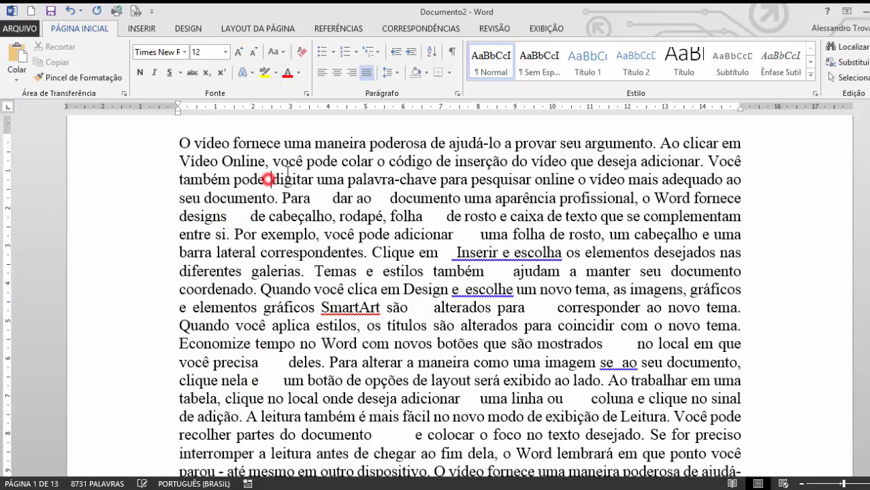
click(271, 161)
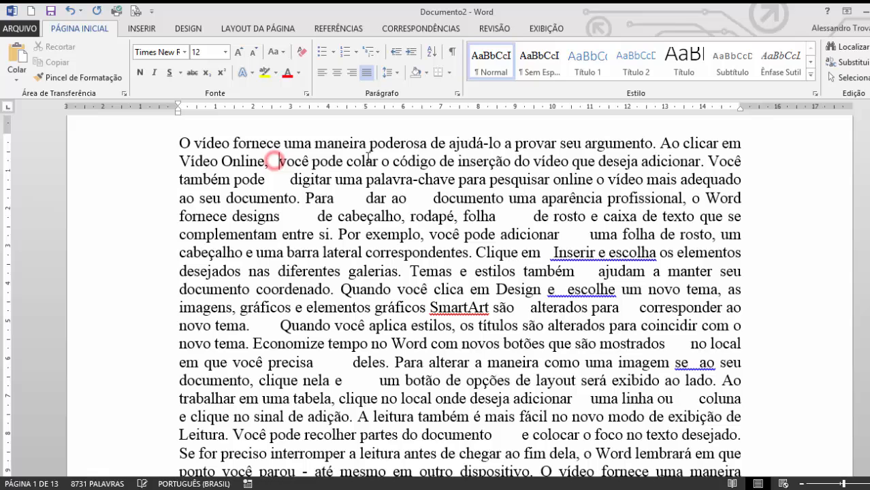
click(371, 144)
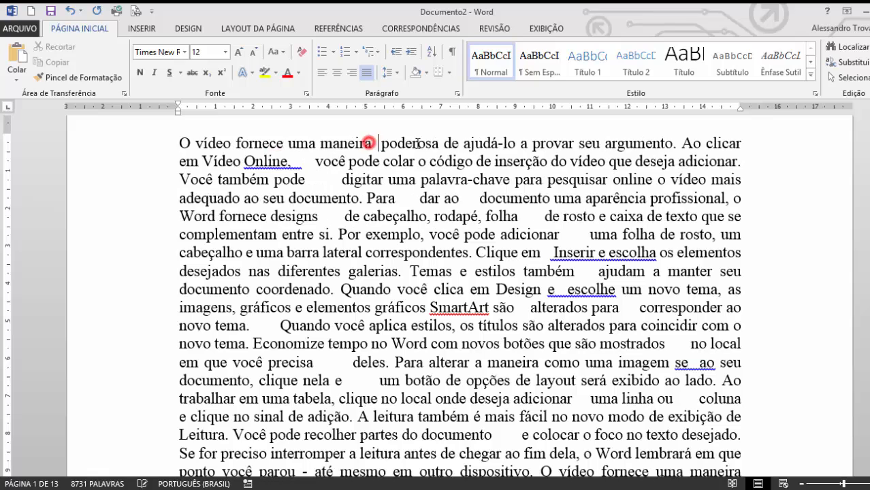
click(530, 382)
click(474, 417)
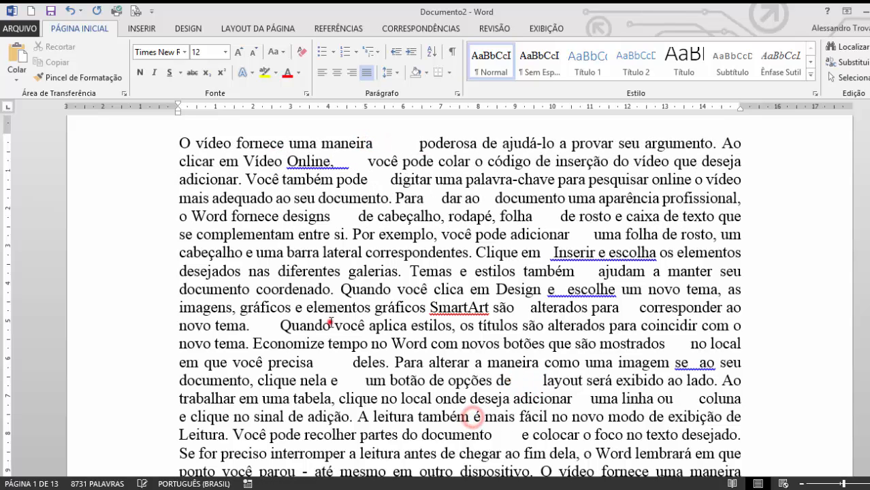
Step: Delete the run of spaces between "maneira" and "poderosa" in the first line, and undo that deletion
click(398, 143)
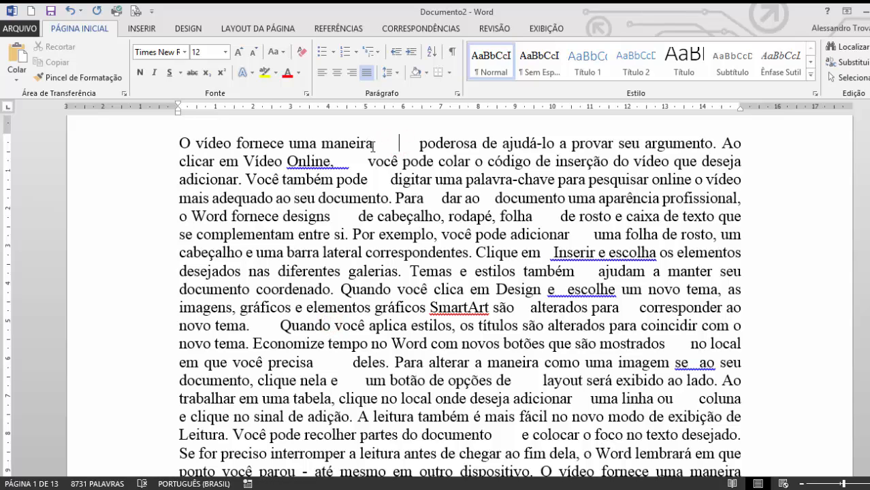
drag(373, 143, 418, 142)
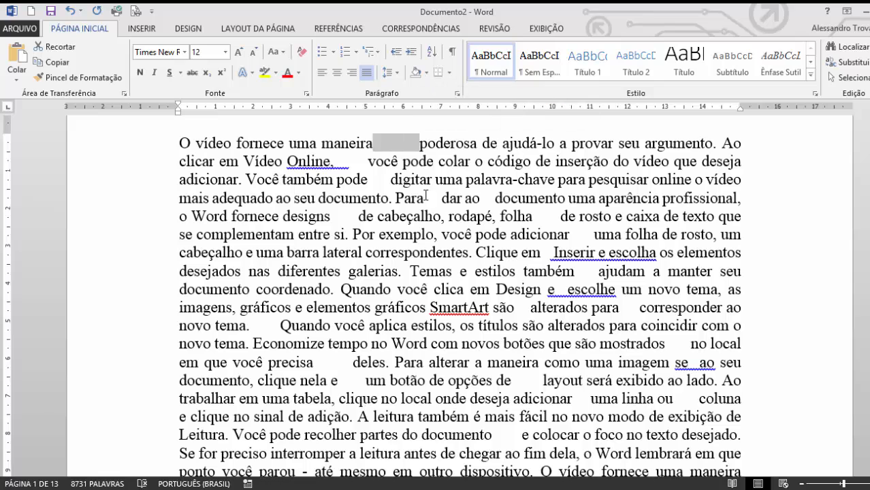
key(Delete)
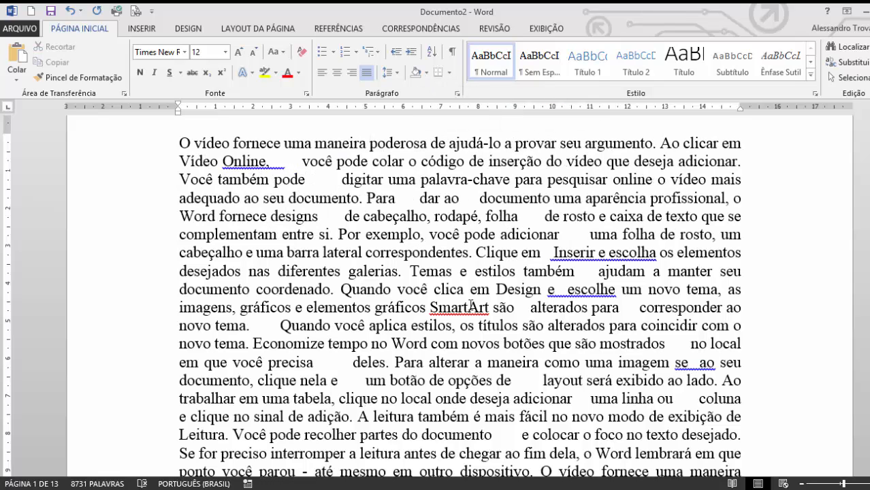
key(ctrl+z)
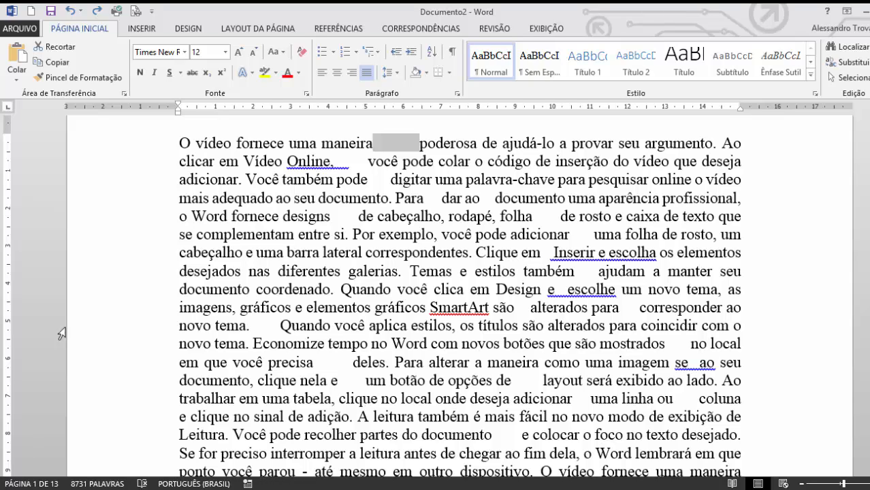
click(587, 60)
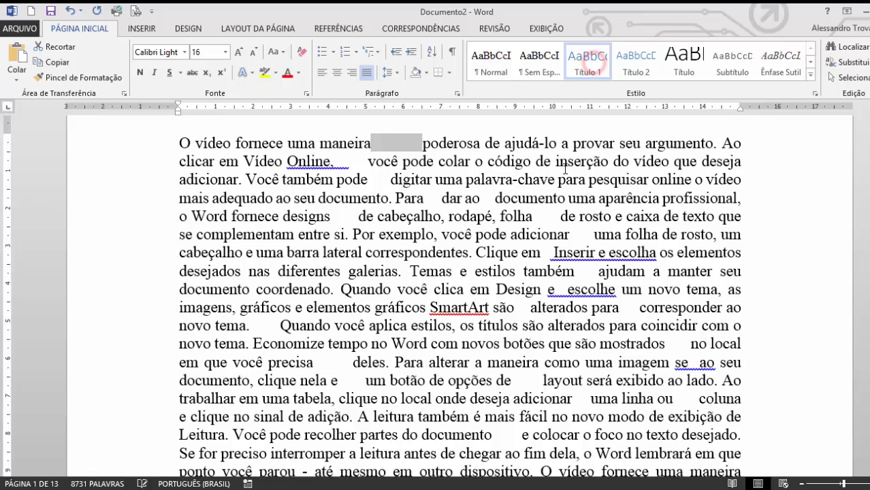
click(459, 190)
click(425, 169)
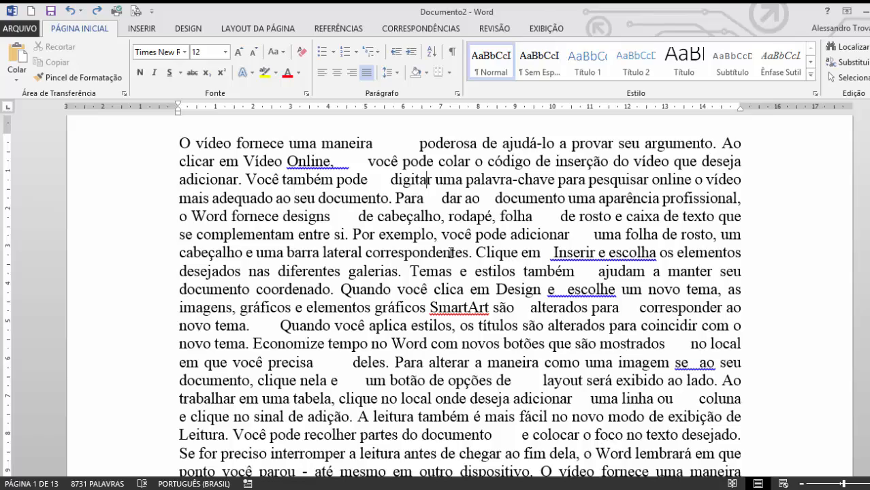
Step: Show the formatting marks to examine the repeated spaces between words in the first paragraph, and hide the marks again
scroll(448, 252, up, 3)
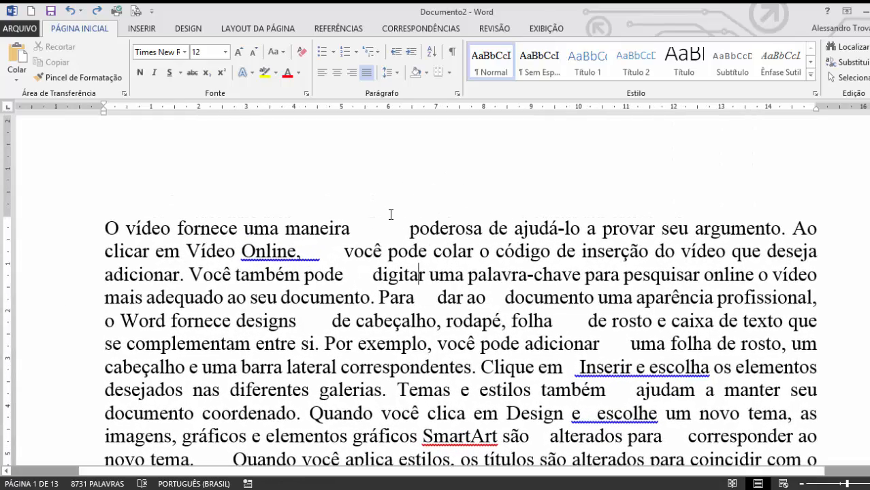
click(453, 55)
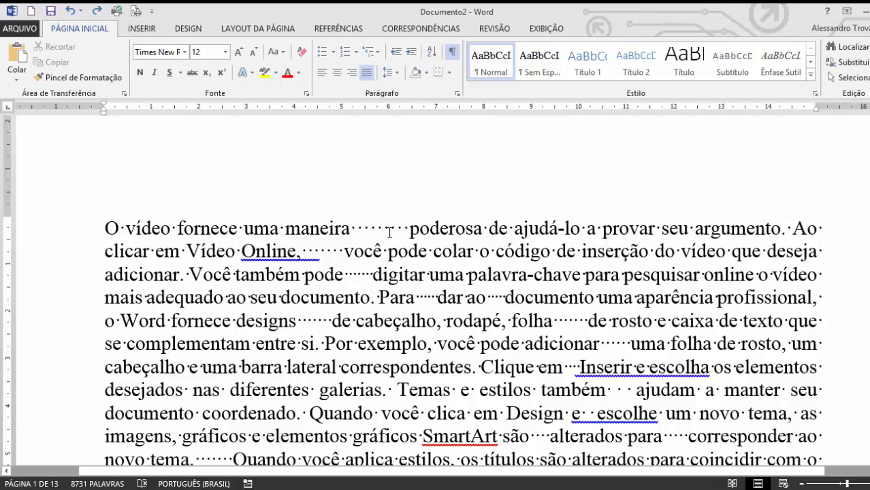
scroll(442, 208, down, 2)
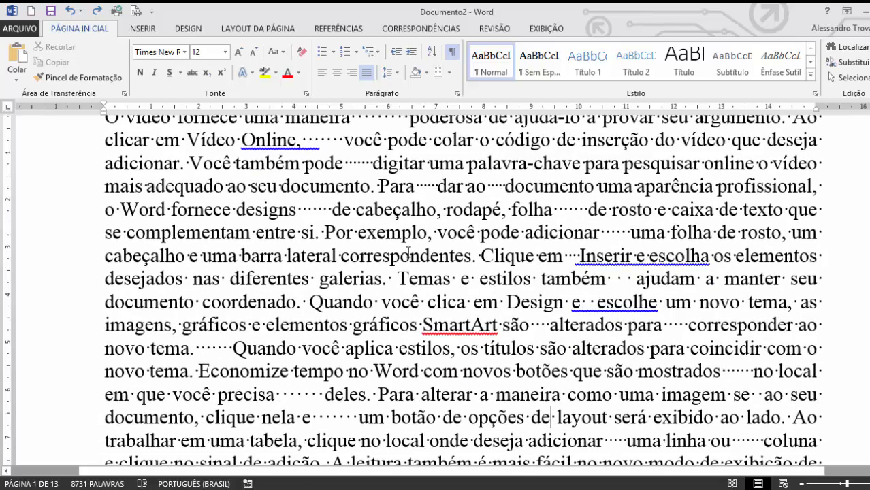
scroll(442, 207, up, 3)
click(453, 53)
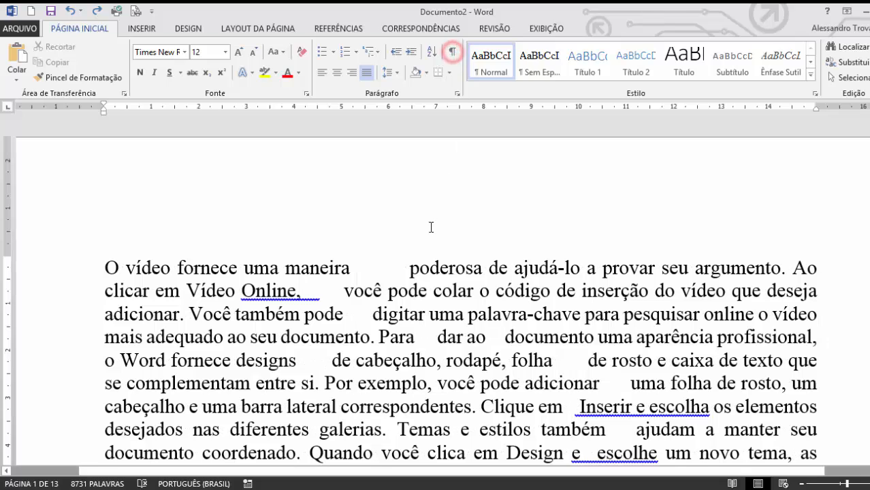
Step: Open the find and replace dialog and clear both the previous search text and the replacement text
click(413, 253)
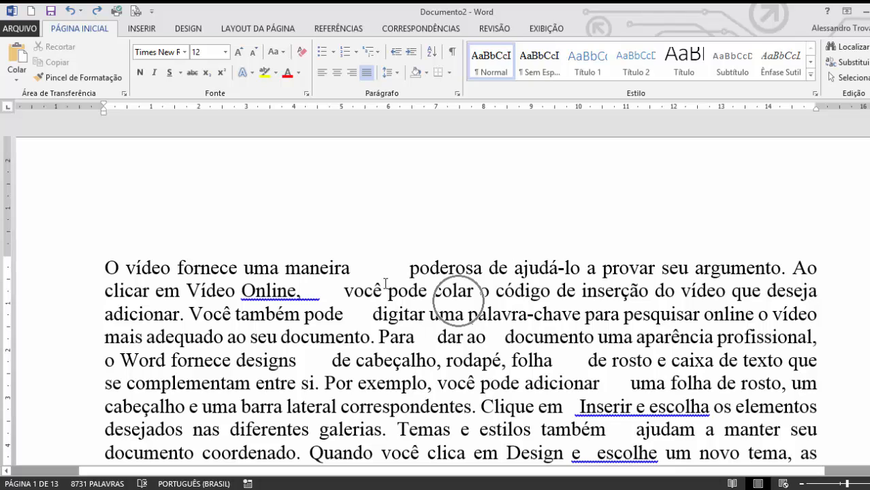
click(863, 69)
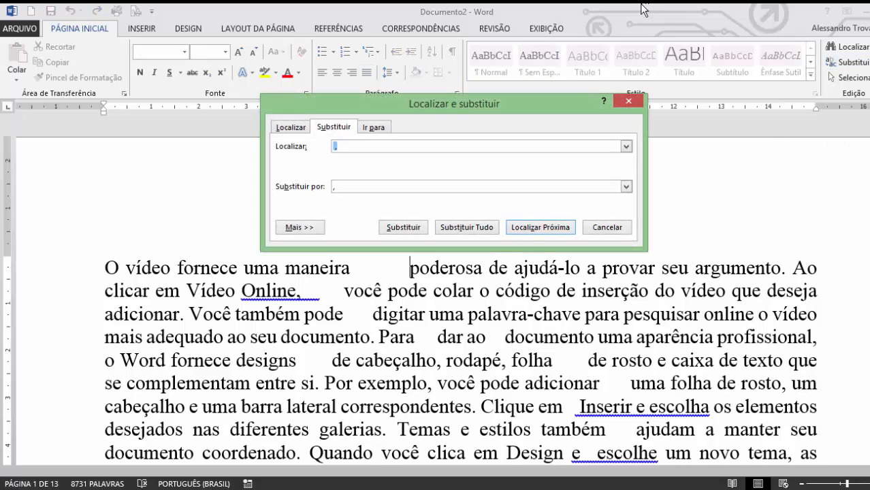
click(367, 145)
double_click(398, 146)
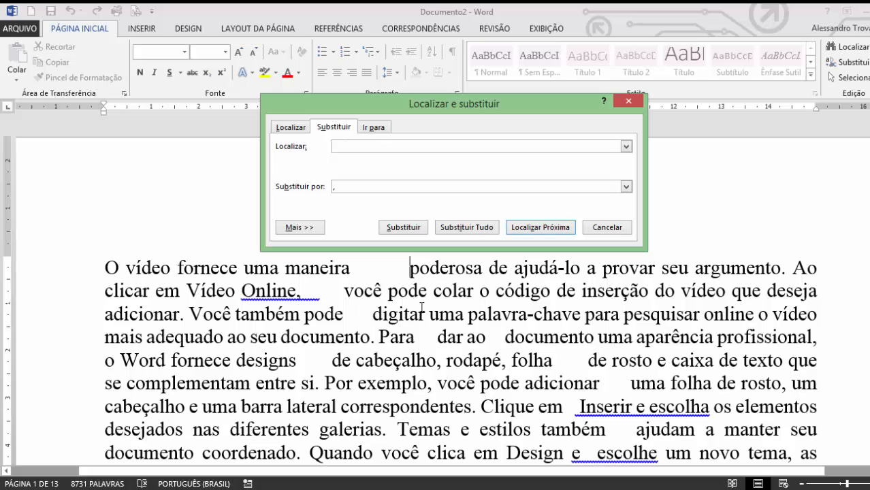
click(340, 185)
text(,)
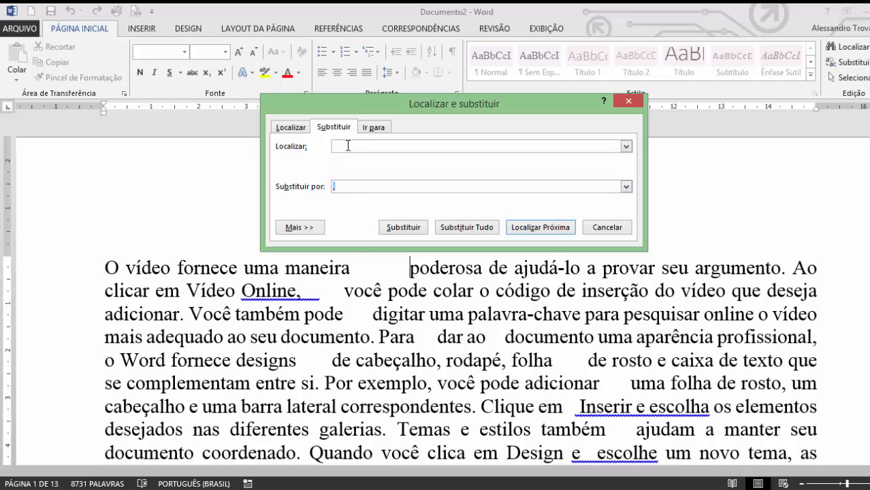
click(347, 145)
double_click(372, 147)
key(BackSpace)
click(346, 187)
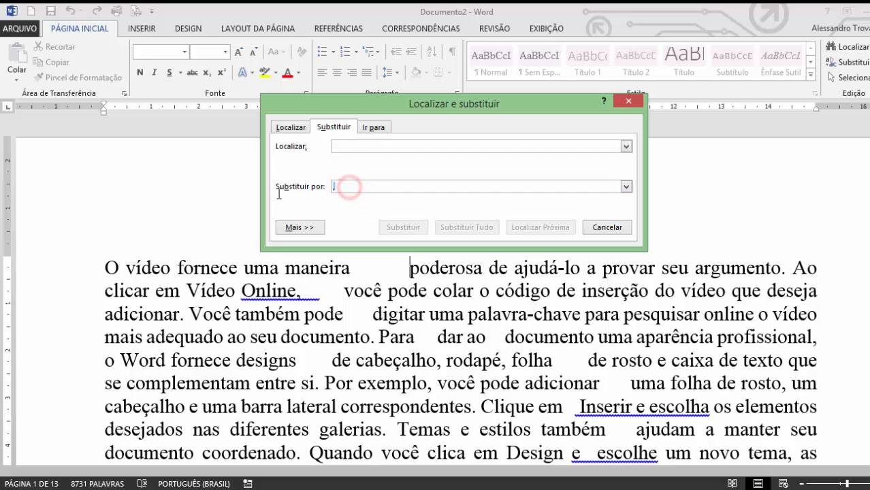
key(BackSpace)
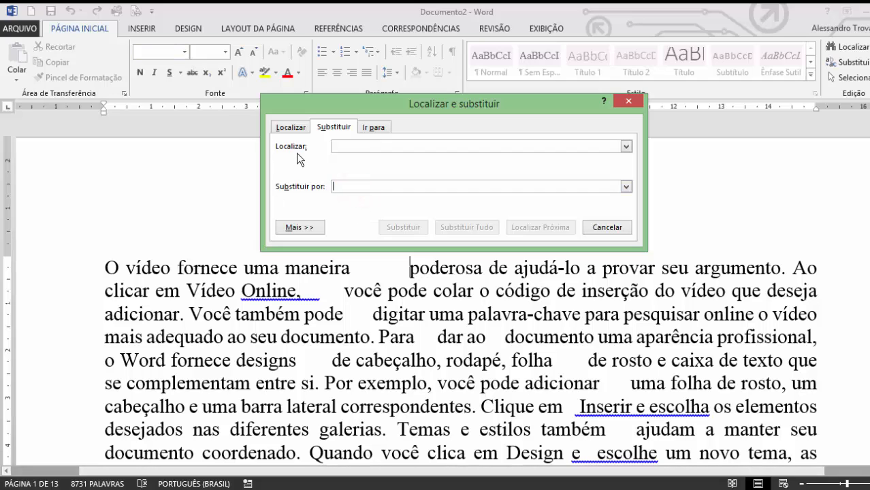
Step: Replace every double space with a single space throughout the document
click(336, 145)
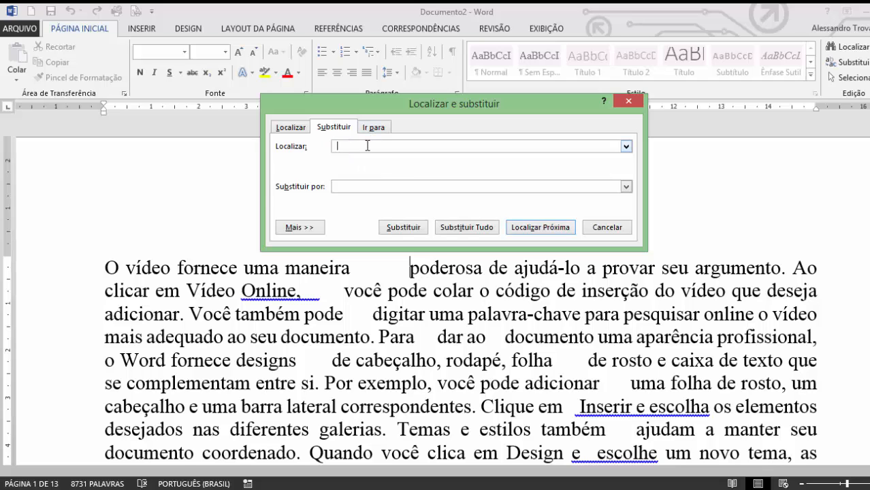
click(364, 184)
click(457, 229)
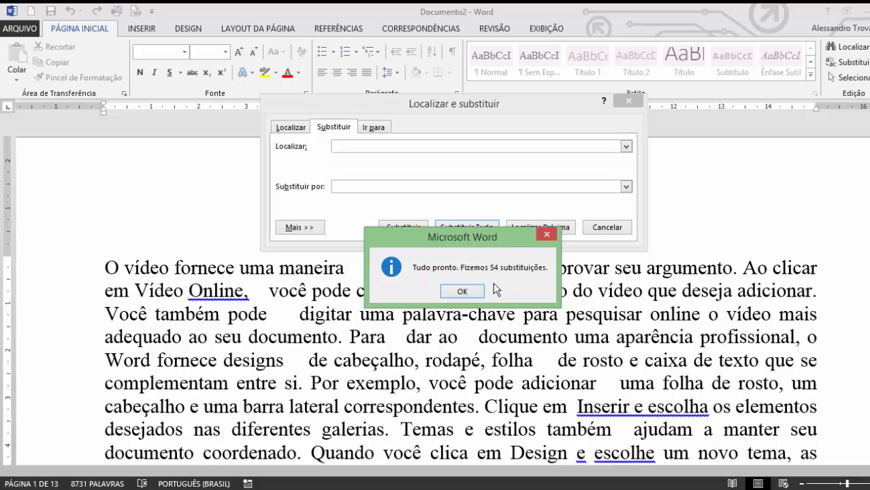
click(469, 289)
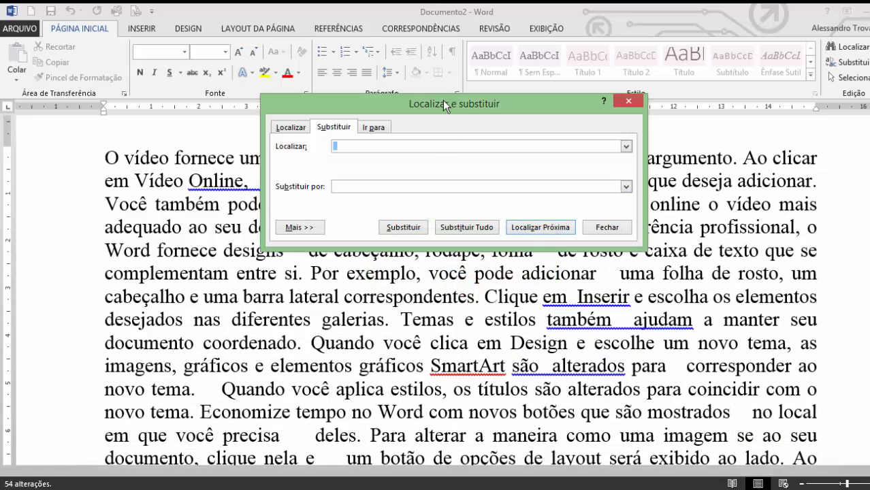
Step: Move the replace dialog to uncover the paragraph, and run the double-to-single space replacement on the whole document two more times
drag(443, 100, 442, 269)
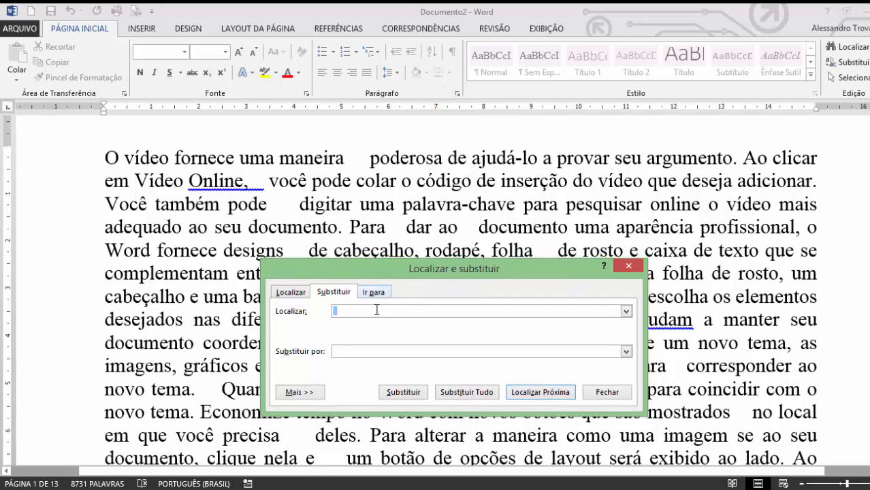
drag(373, 273, 473, 102)
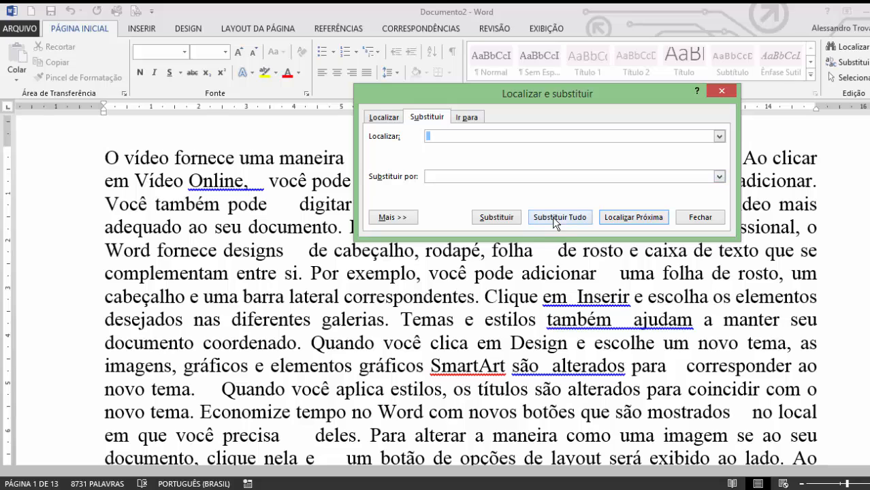
click(566, 216)
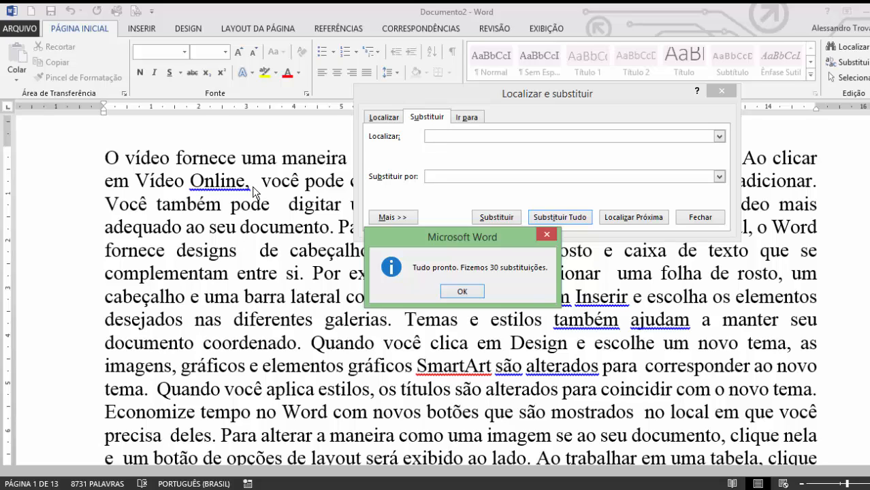
click(463, 293)
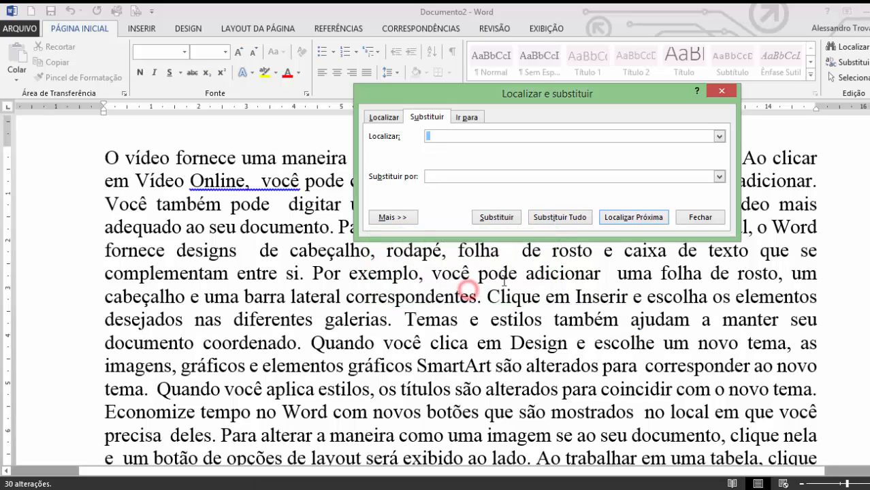
click(574, 217)
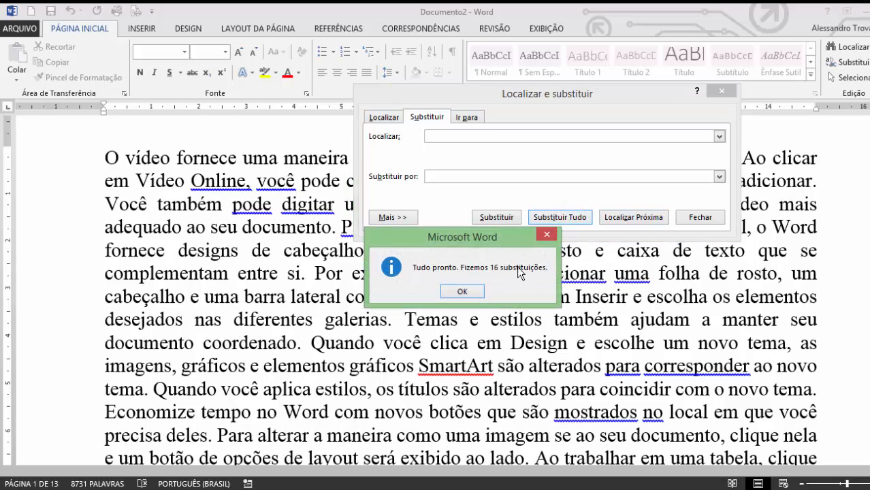
click(460, 292)
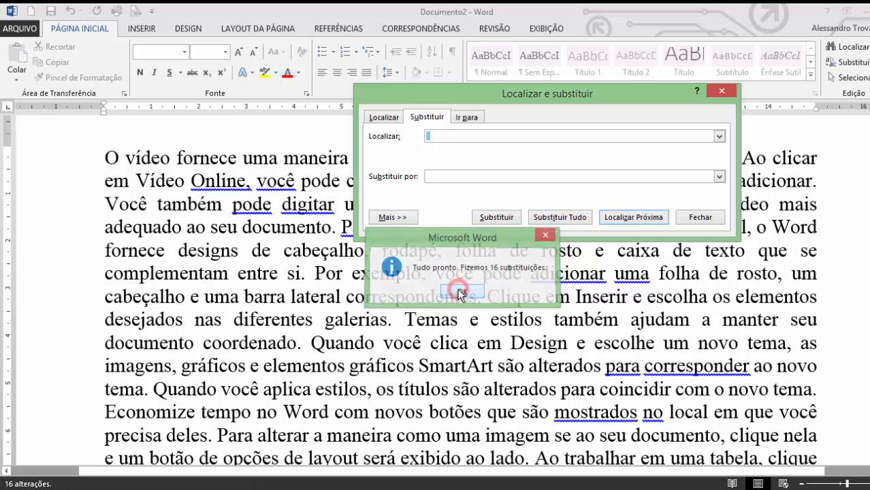
Step: Run the double-to-single space replacement across the document twice more and close the find and replace dialog
click(570, 215)
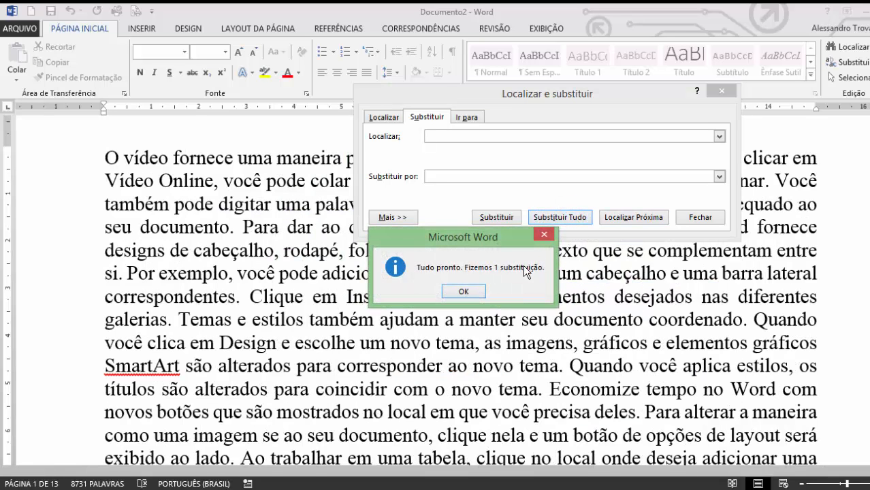
click(463, 290)
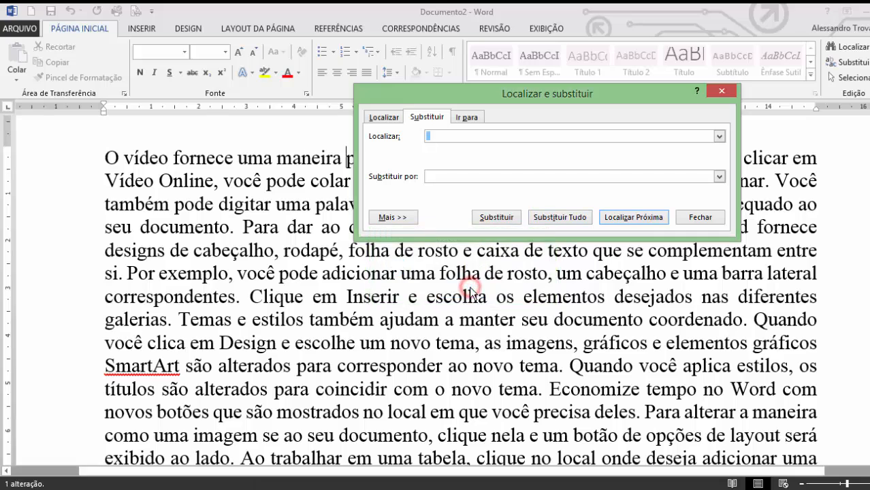
click(591, 217)
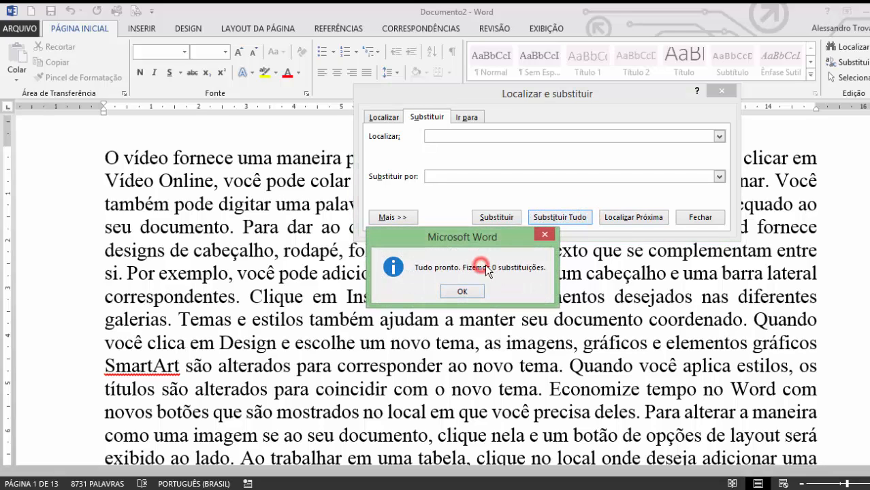
click(458, 290)
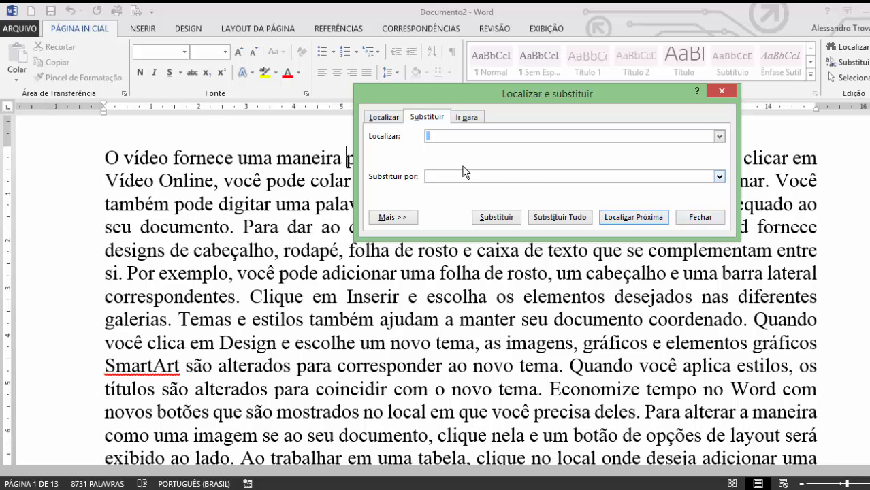
click(436, 137)
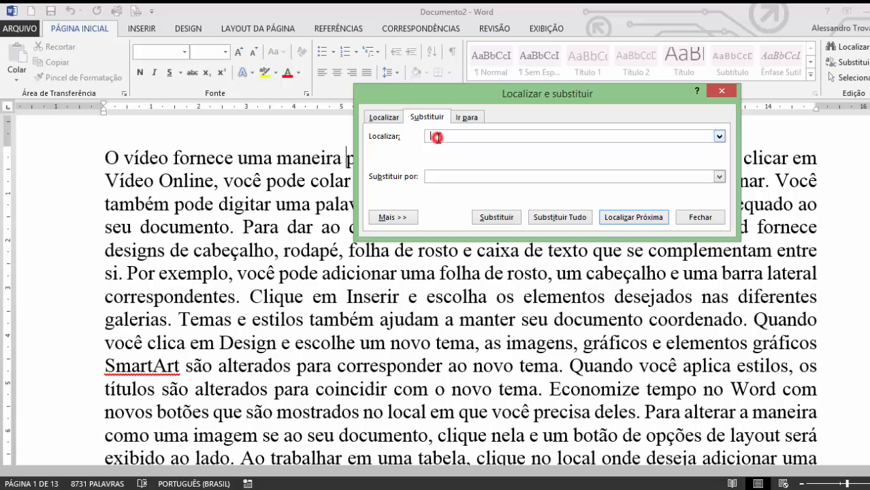
click(431, 177)
click(450, 175)
click(722, 91)
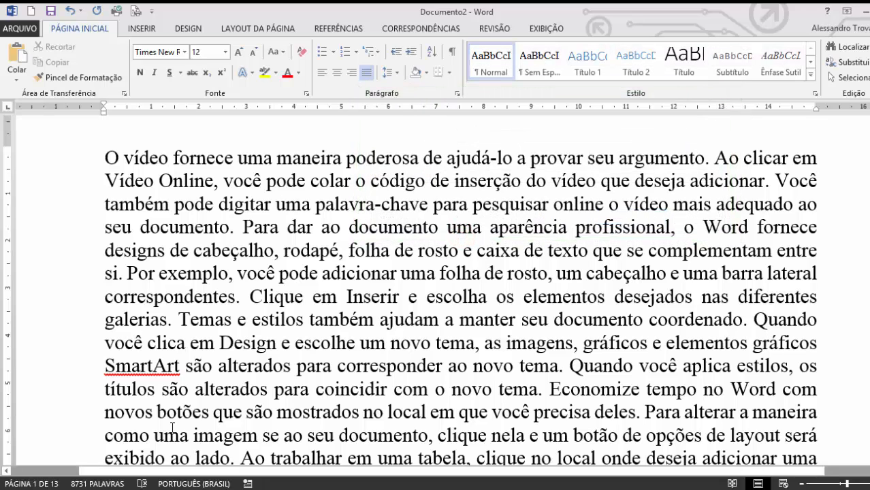
Step: Create a new blank document and enter a row of ten bullets (•) at font size 24
key(ctrl+n)
scroll(157, 272, up, 10)
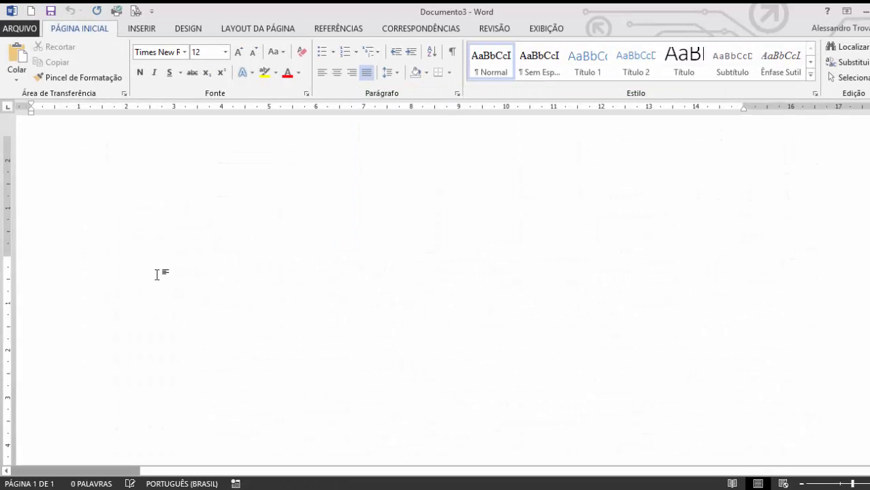
scroll(250, 280, up, 1)
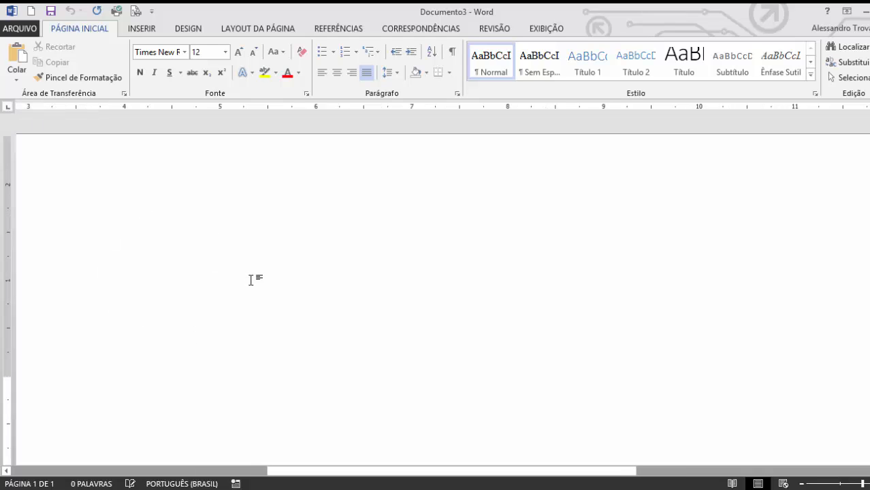
key(ctrl+shift+period)
key(ctrl+shift+period)
key(ctrl+shift+period)
key(ctrl+shift+period)
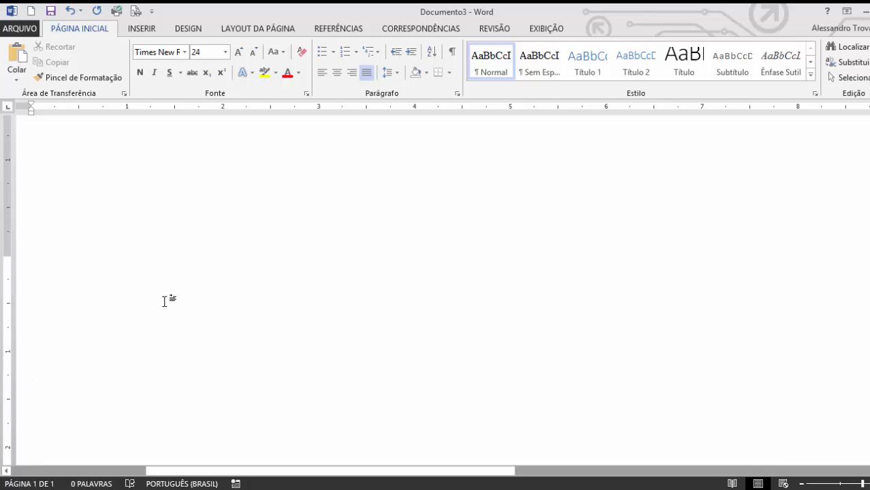
scroll(163, 299, down, 2)
text(•)
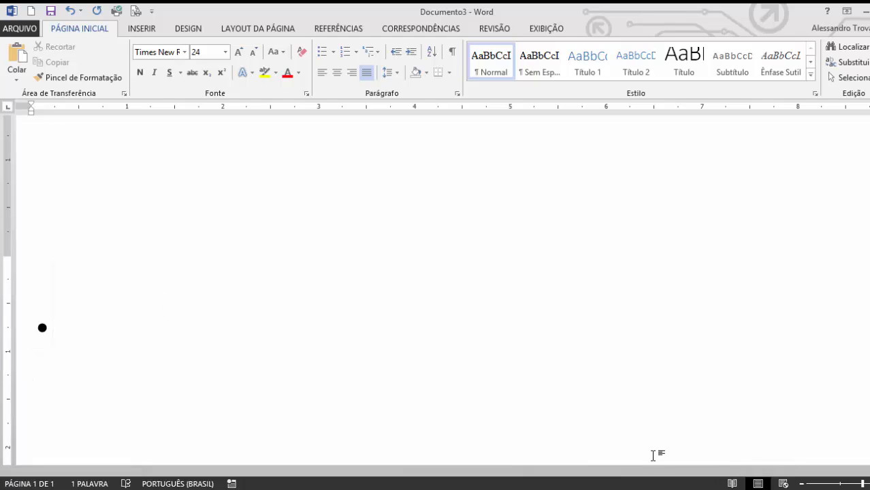
text(•••••••••)
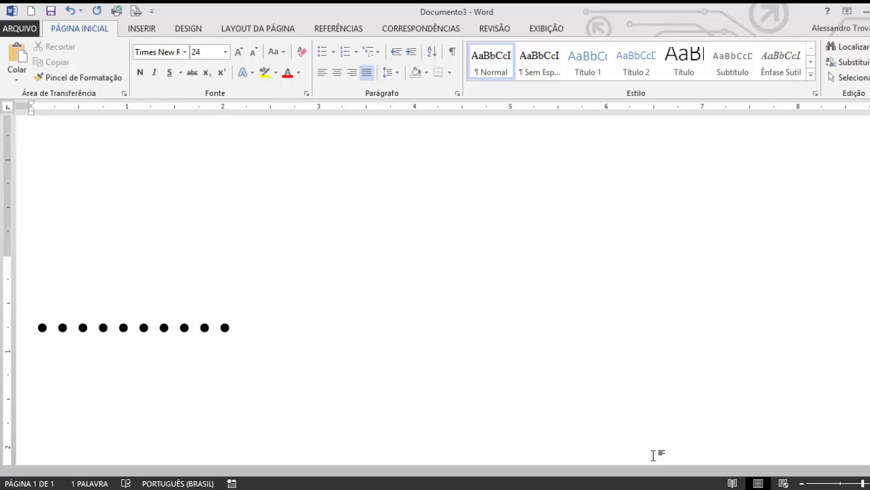
Step: Starting at the beginning of the row, replace each consecutive pair of the ten bullets with a single bullet
key(Left)
key(Left)
key(Left)
key(Left)
key(Left)
key(Left)
key(Left)
key(Left)
key(Left)
key(Left)
key(Right)
key(Left)
key(Left)
key(shift+Right)
key(shift+Right)
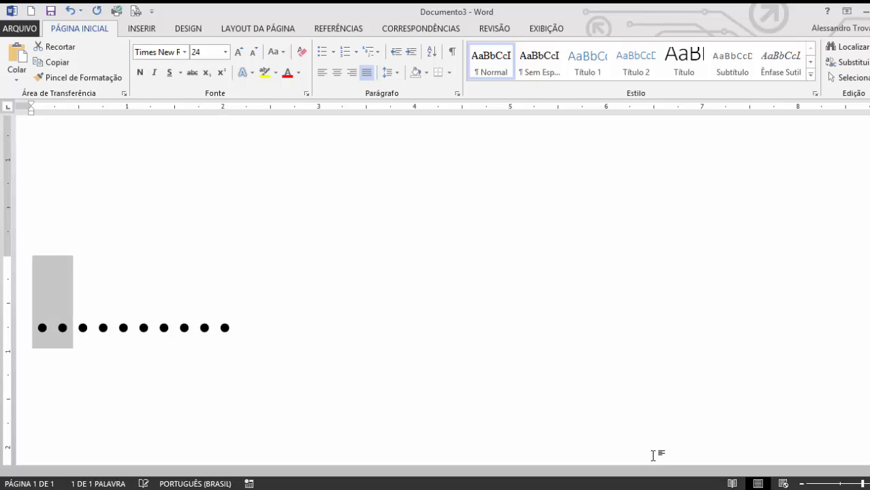
text(.)
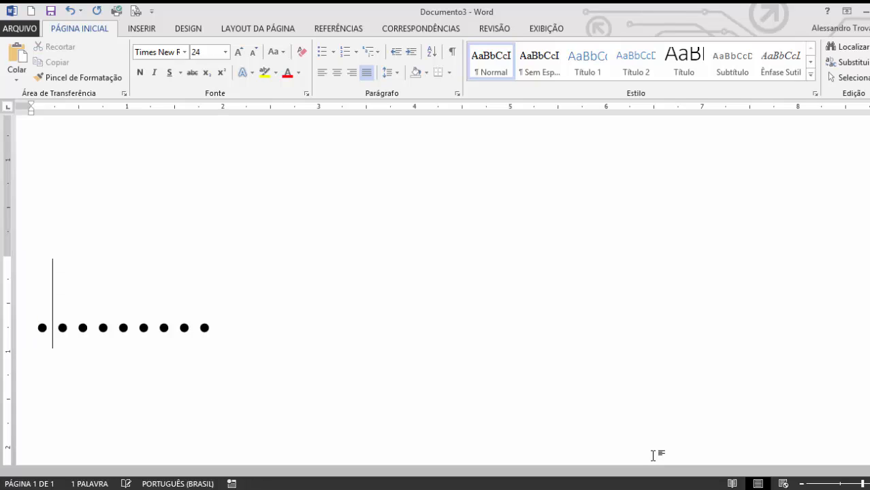
key(shift+Right)
key(shift+Right)
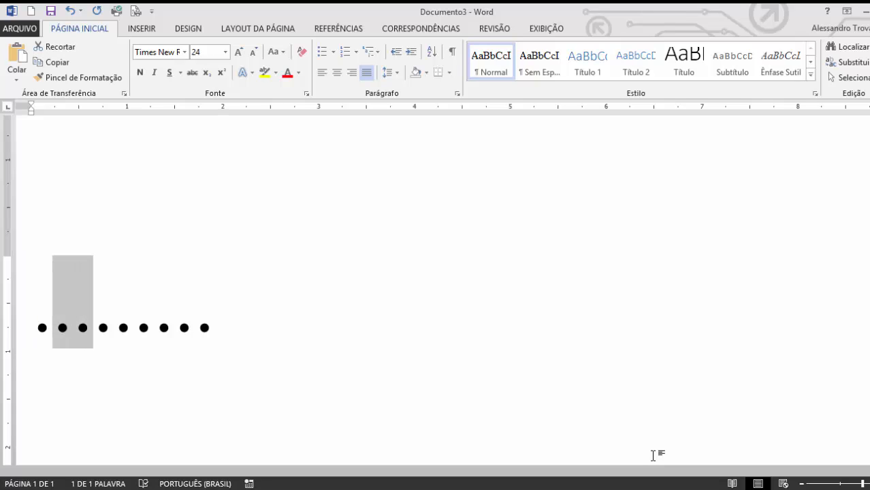
text(.)
key(shift+Right)
key(shift+Right)
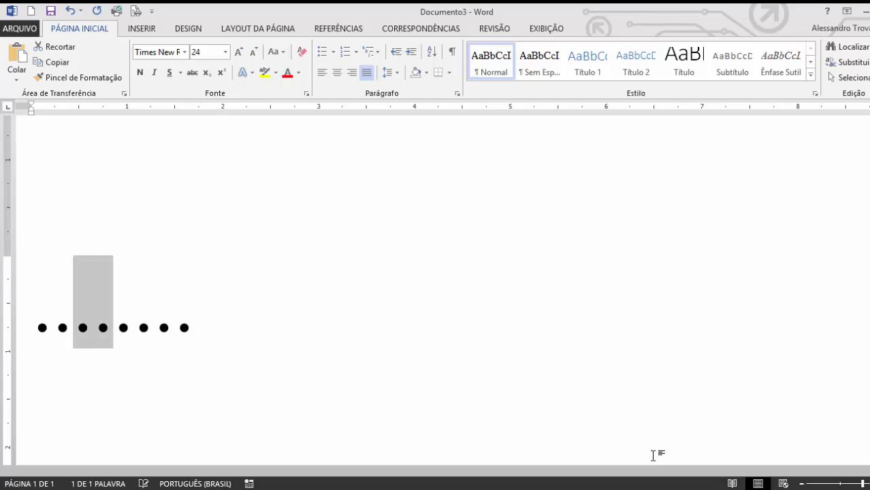
text(.)
key(shift+Right)
key(shift+Right)
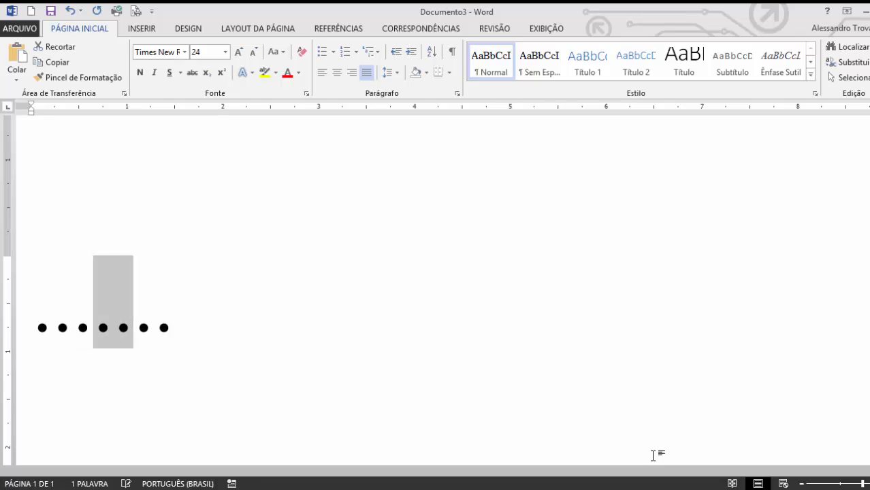
text(.)
key(shift+Right)
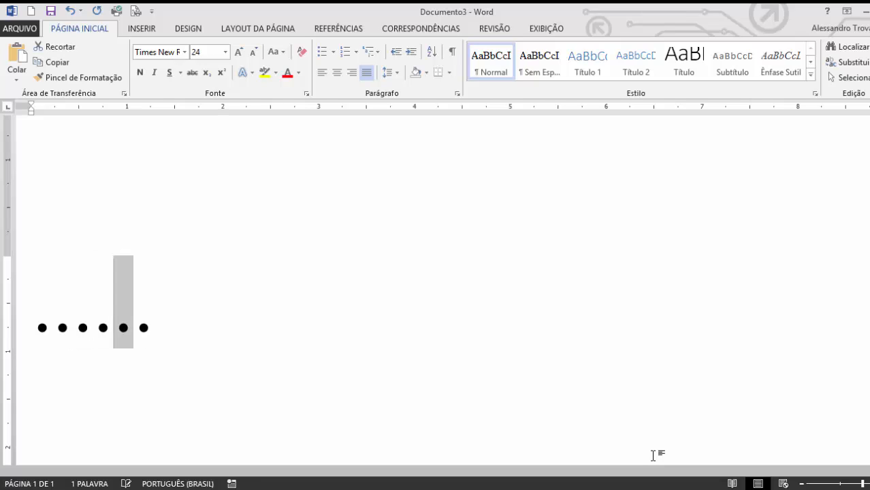
key(shift+Right)
text(.)
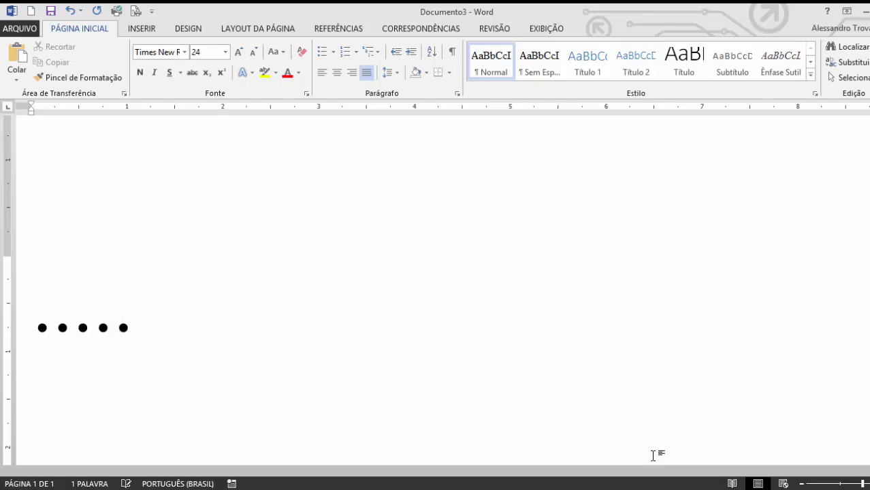
Step: Return to the start of the five bullets, replace the first two pairs with single bullets, and select the leftover bullet
key(Left)
key(Left)
key(Left)
key(Left)
key(Left)
key(shift+Right)
key(shift+Right)
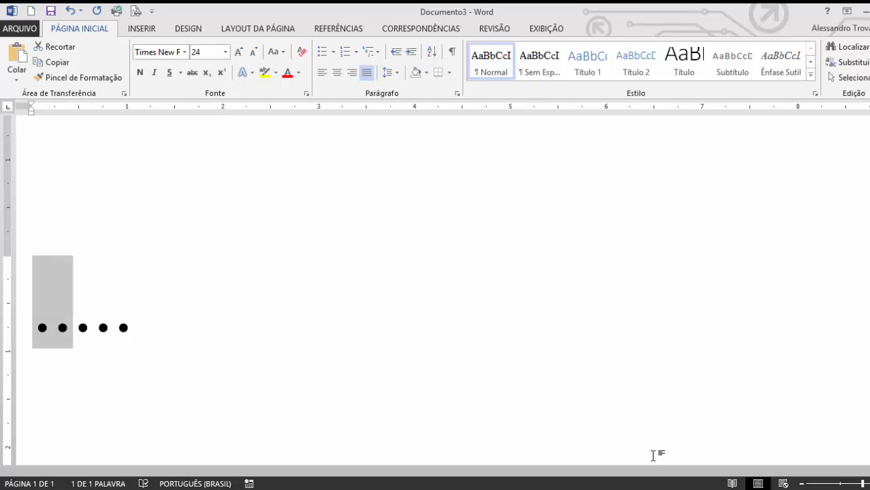
text(.)
key(shift+Right)
key(shift+Right)
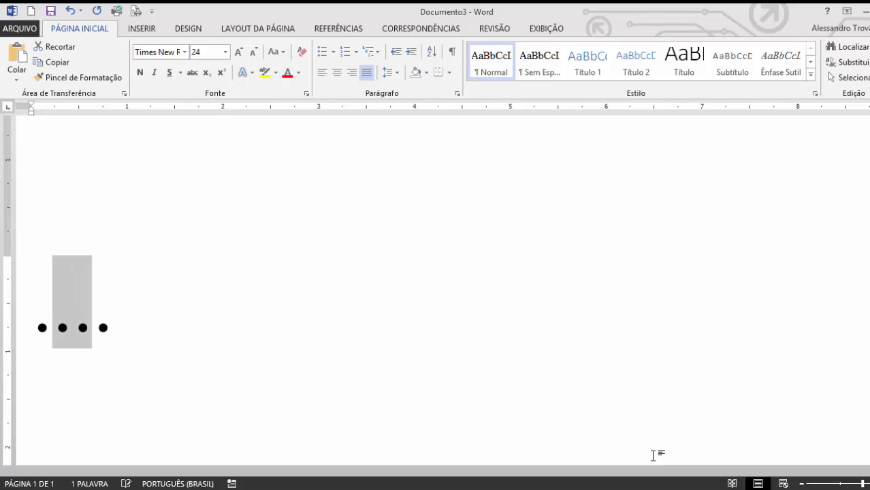
text(.)
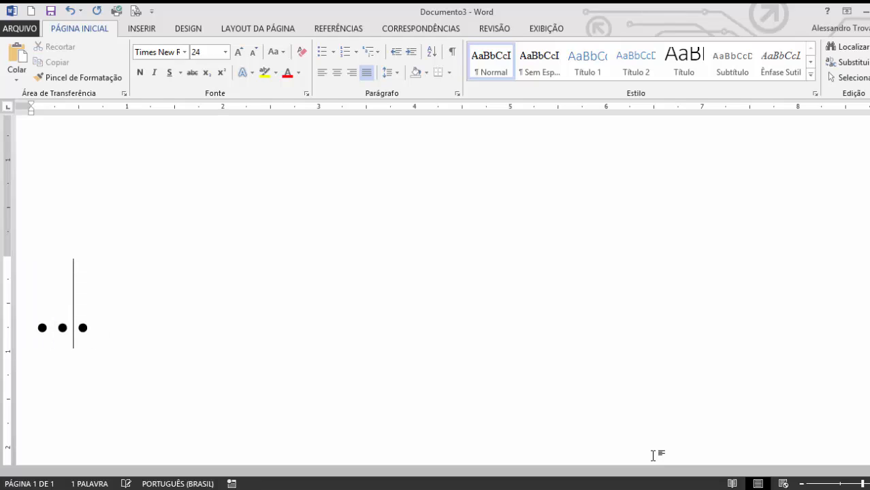
key(shift+Right)
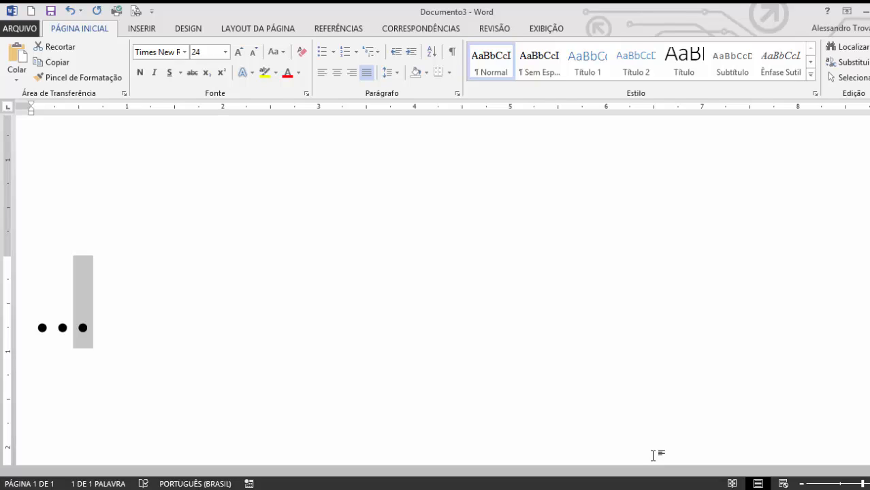
Step: Replace the first two of the three bullets with a single one and select the leftover bullet
key(Left)
key(Left)
key(Left)
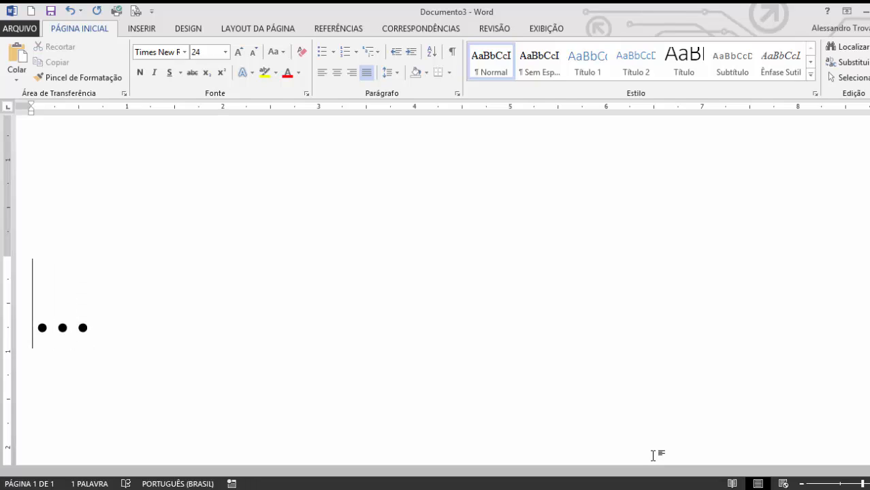
key(shift+Right)
key(shift+Right)
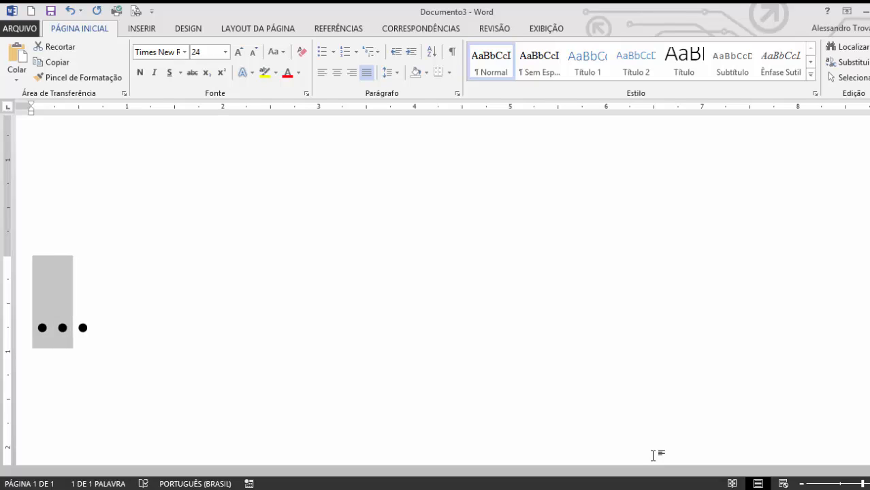
text(.)
key(shift+Right)
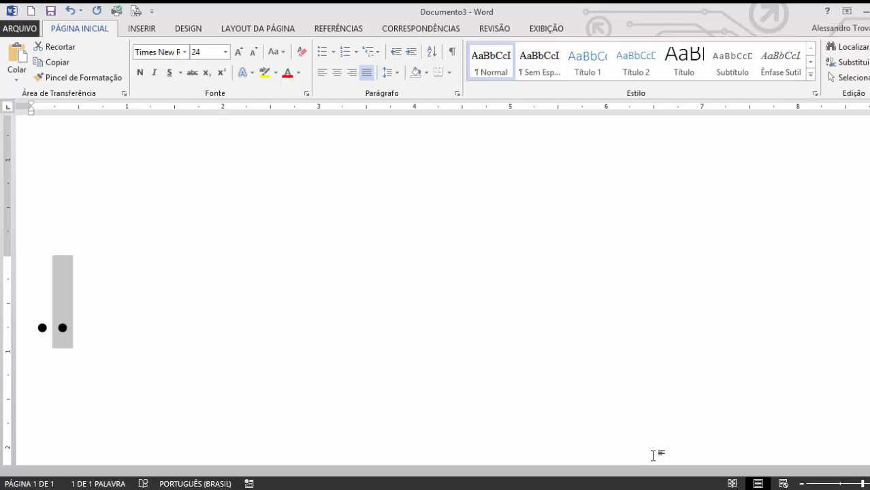
Step: Replace the last two bullets with a single one and close the practice document without saving
key(Left)
key(Left)
key(shift+Right)
key(shift+Right)
key(shift+Right)
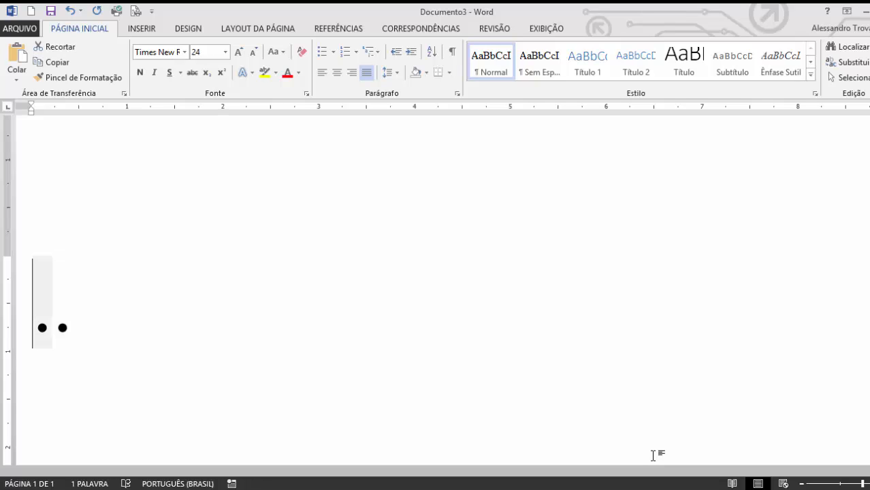
text(.)
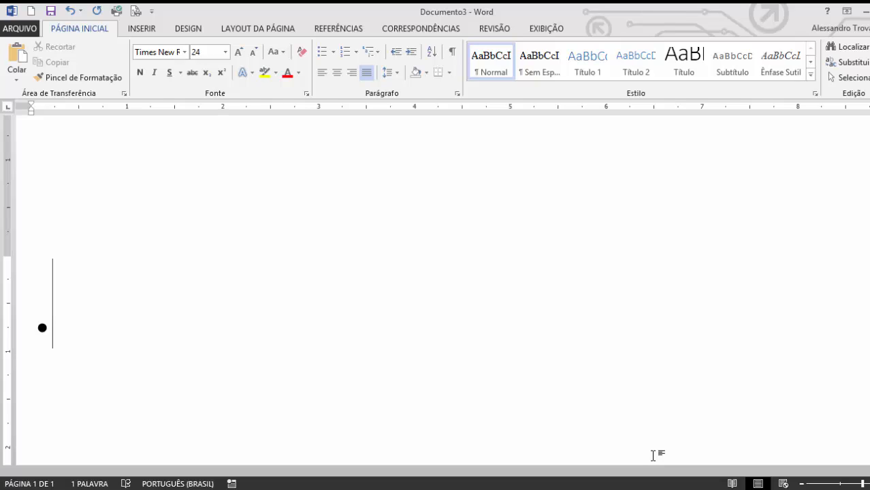
key(alt+F4)
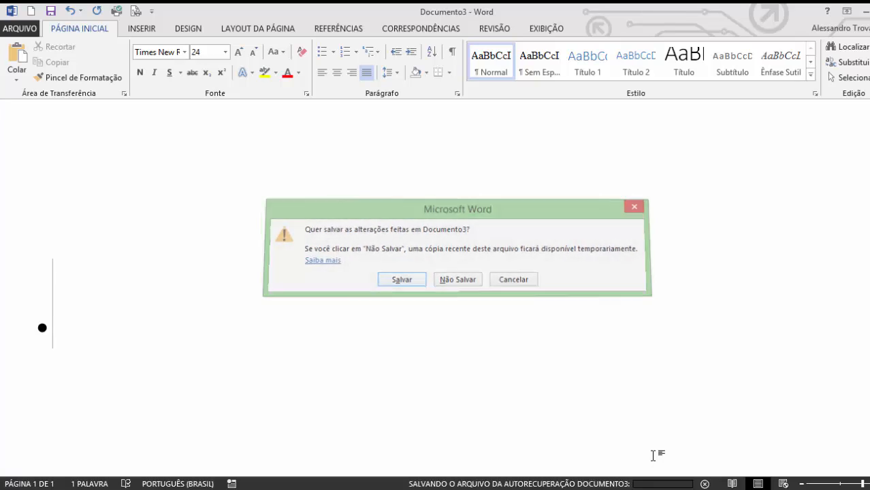
key(n)
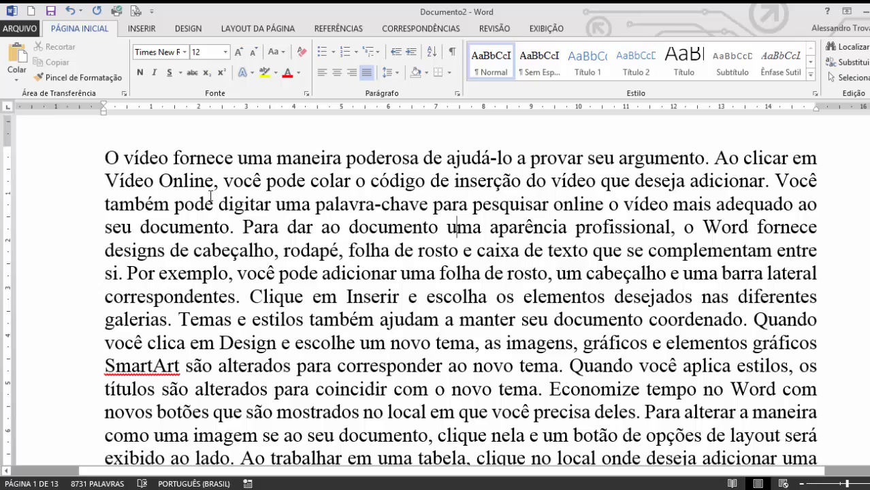
Step: Insert a long run of spaces before the first paragraph and run the double-to-single space replacement on the whole document three times
click(107, 158)
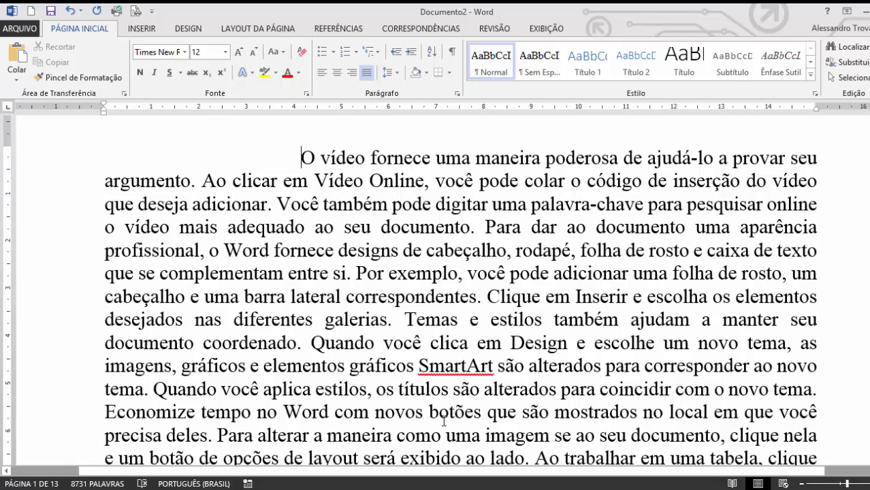
key(ctrl+u)
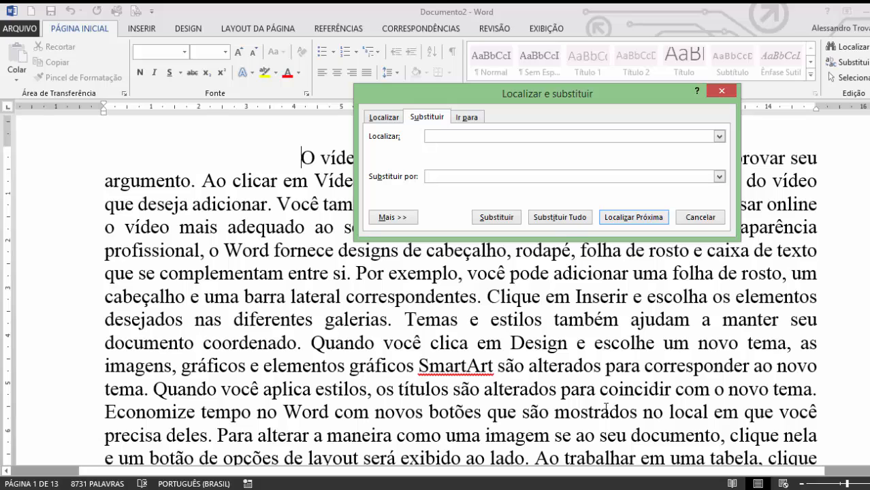
click(560, 217)
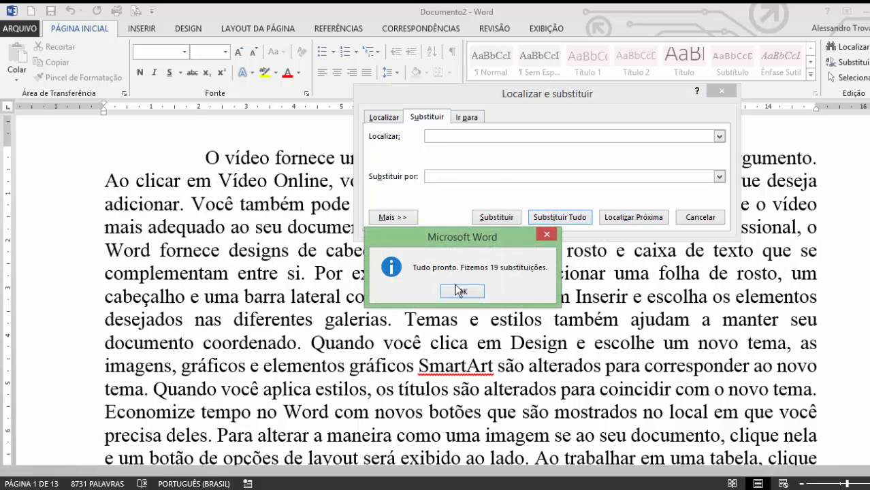
click(461, 291)
click(558, 217)
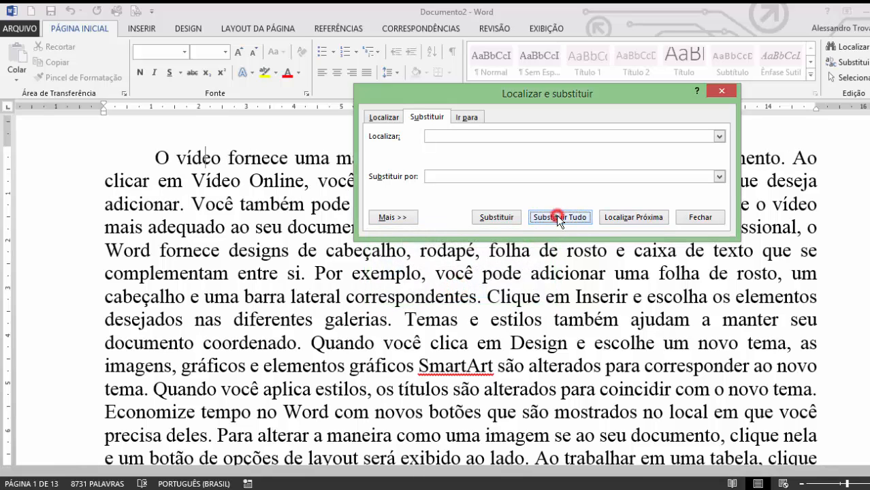
click(463, 291)
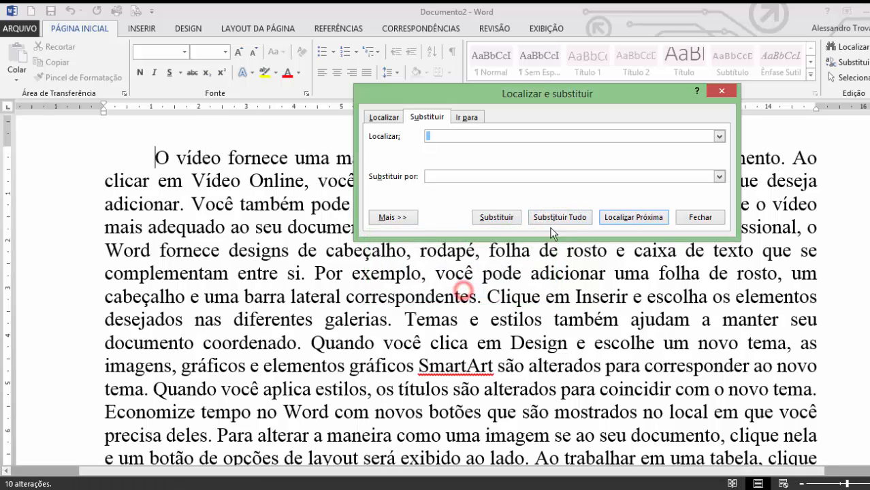
click(559, 216)
click(461, 290)
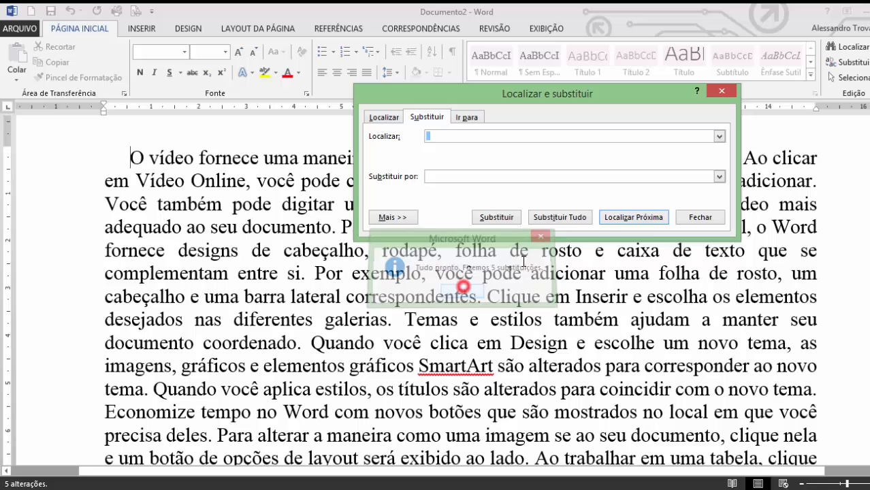
Step: Run the double-to-single space replacement on the whole document three more times
click(557, 218)
click(466, 293)
click(562, 218)
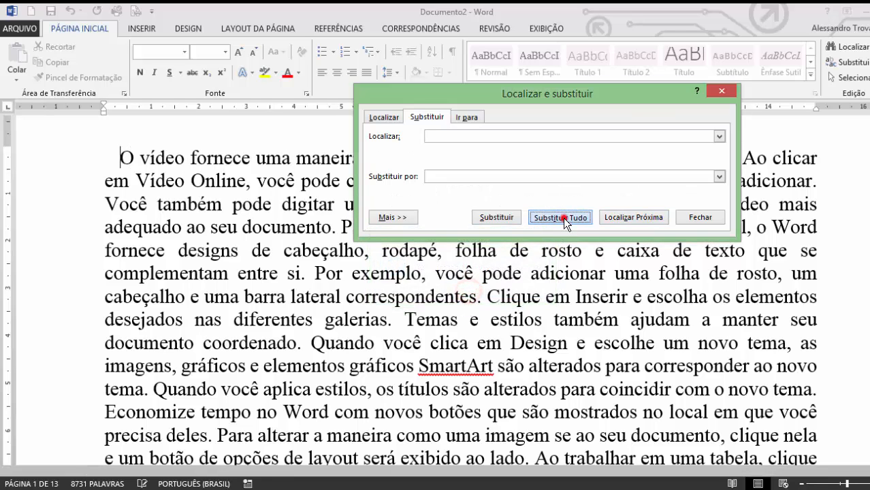
click(468, 293)
click(550, 218)
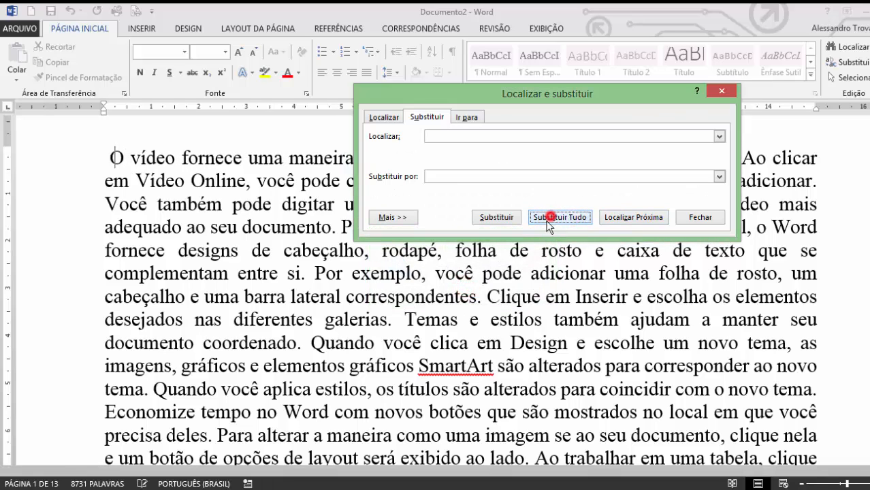
click(467, 292)
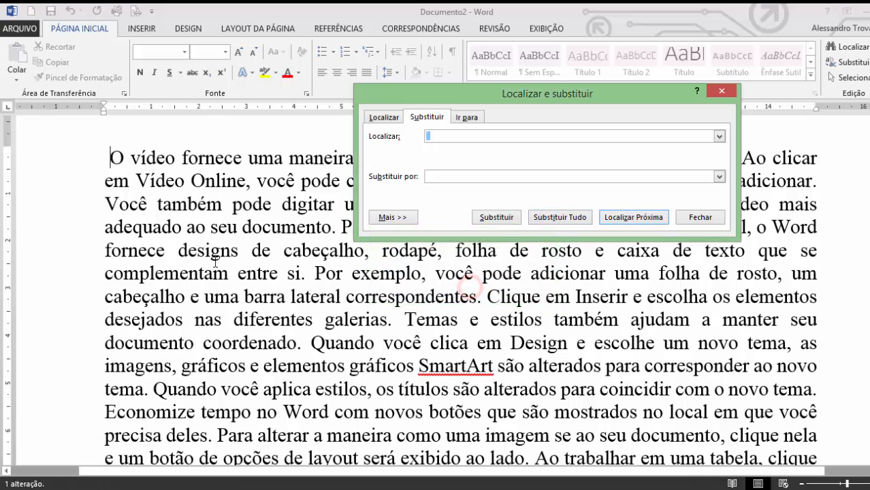
Step: Close the replacement dialog and set the first paragraph's first-line indent to 4 cm
click(114, 161)
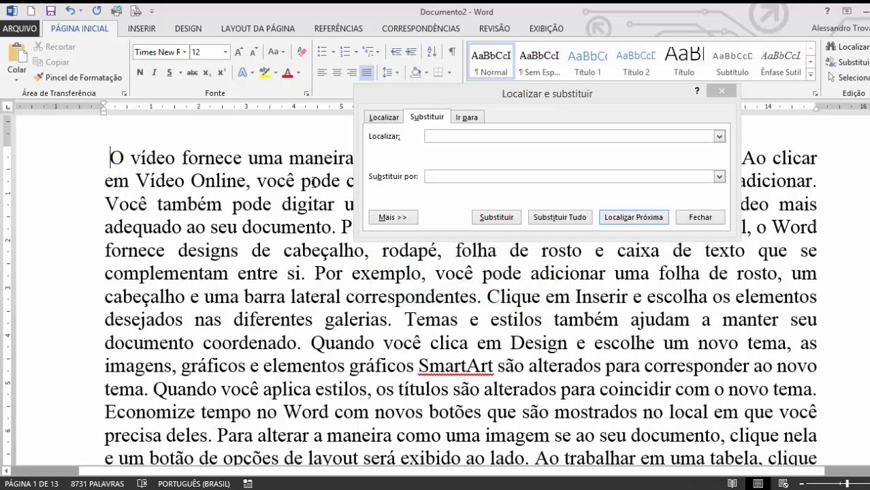
click(695, 218)
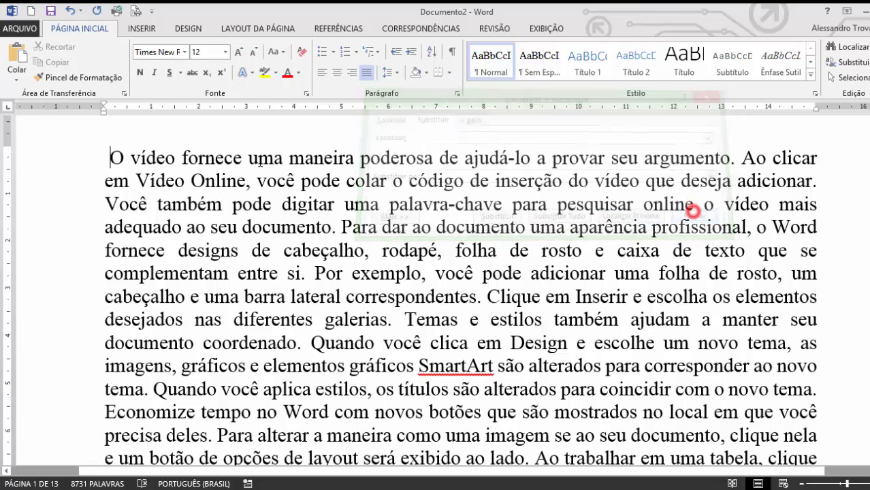
drag(103, 108, 294, 106)
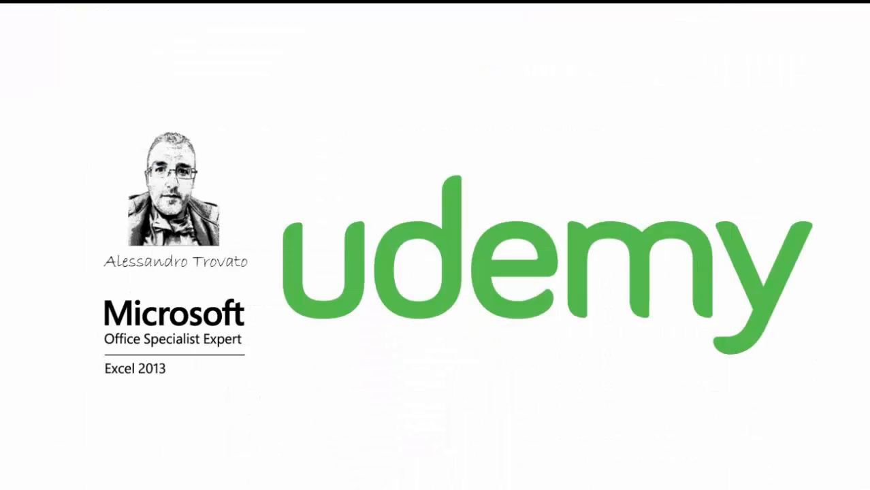
mouse_move(304, 487)
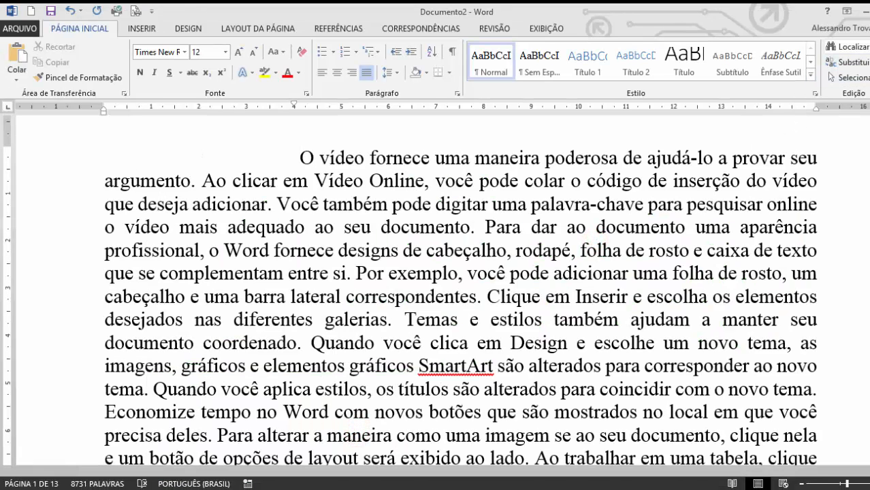
Step: Examine the additional search options for find and replace, collapse them, and return to the document text
click(851, 62)
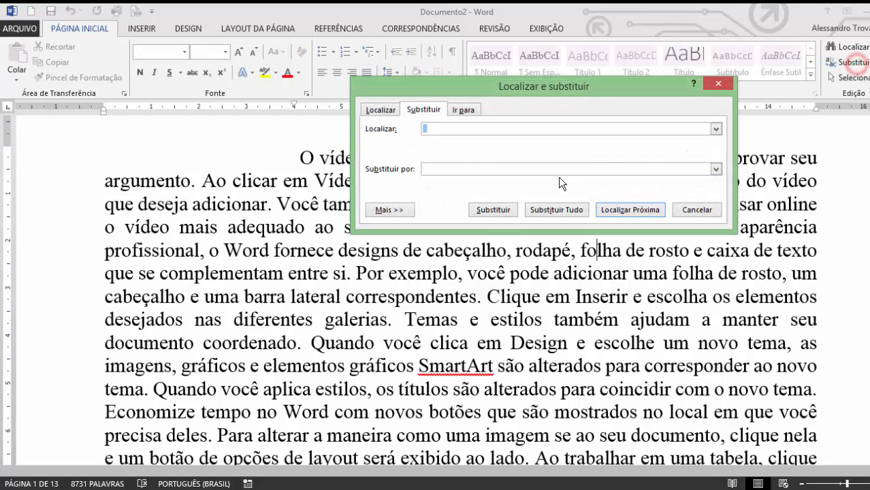
click(397, 214)
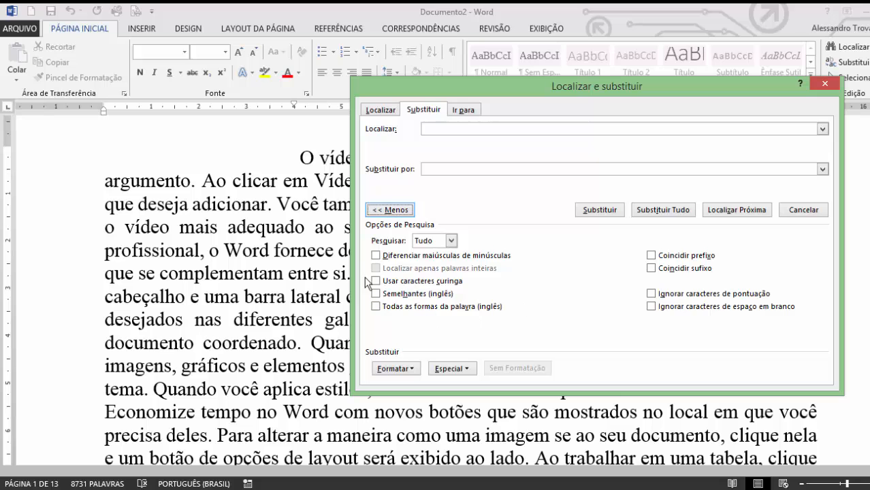
click(390, 212)
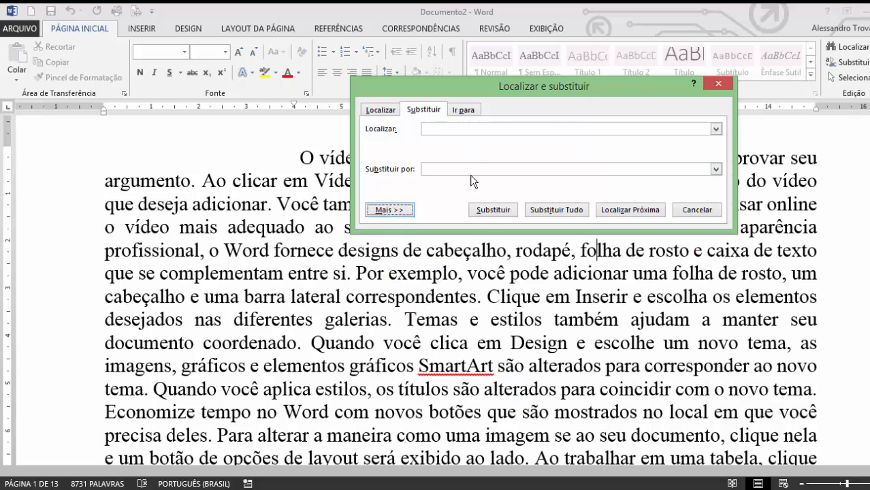
click(344, 211)
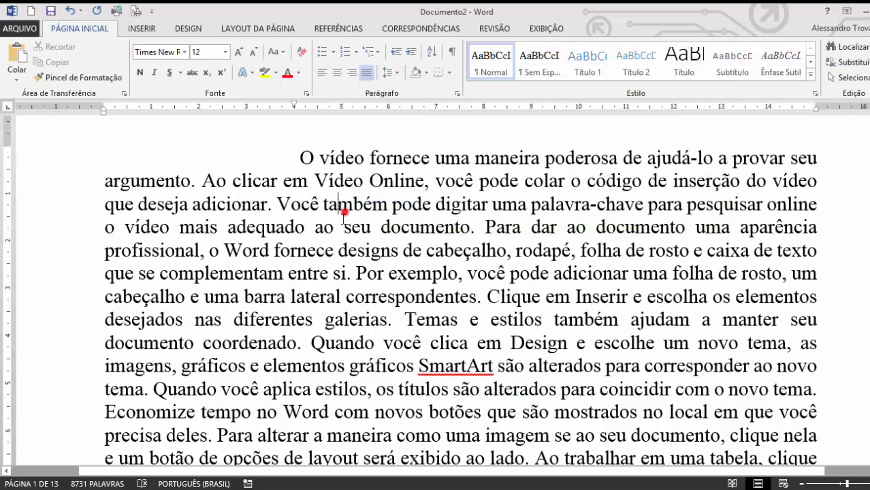
click(388, 296)
click(396, 295)
Step: Set up a replacement of "Word" with "Microsoft Word"
click(849, 63)
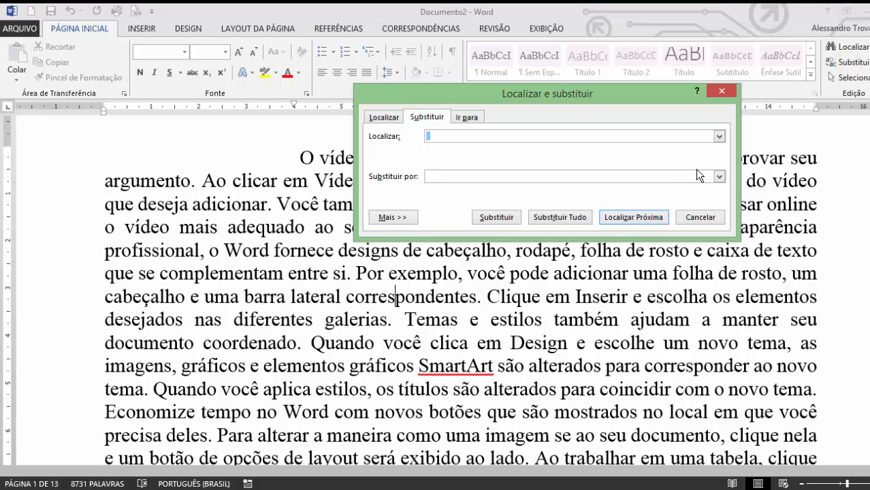
text(wORD)
key(BackSpace)
key(BackSpace)
key(BackSpace)
key(BackSpace)
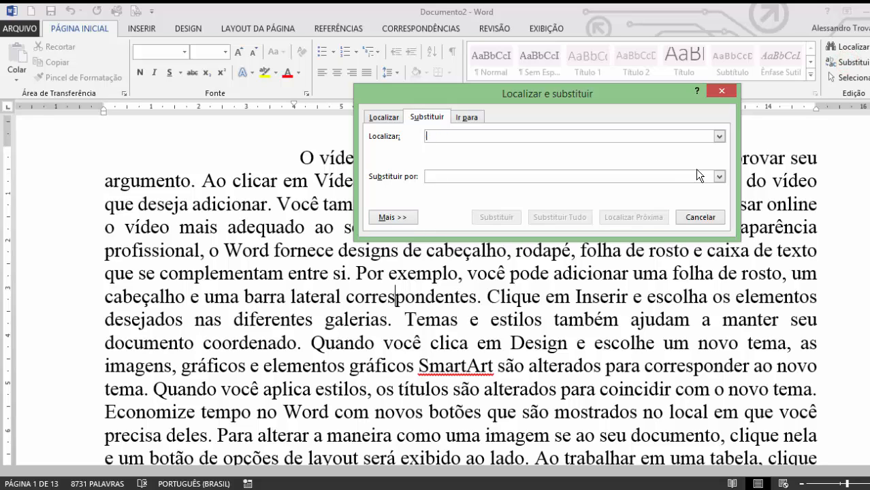
text(Word)
text(Mi)
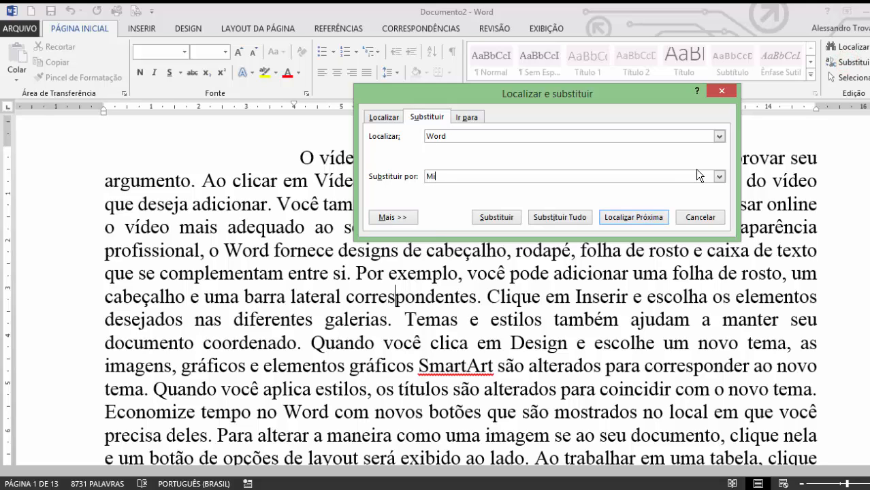
text(crosft Word)
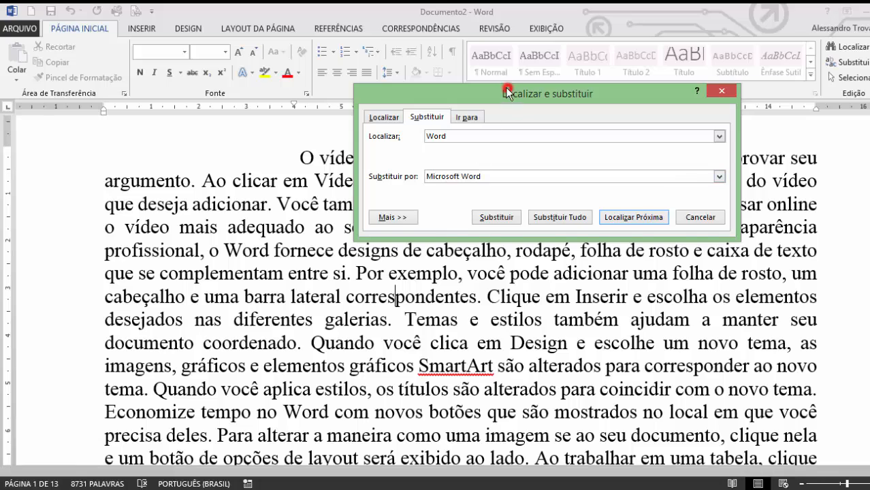
Step: Step through the occurrences of "Word" and replace them one by one with "Microsoft Word", skipping the one before "lembrará"
drag(508, 88, 264, 54)
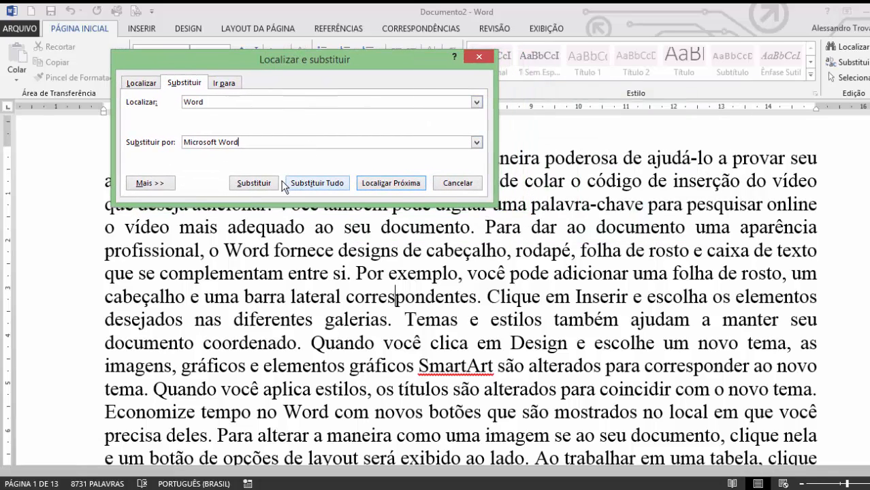
click(390, 185)
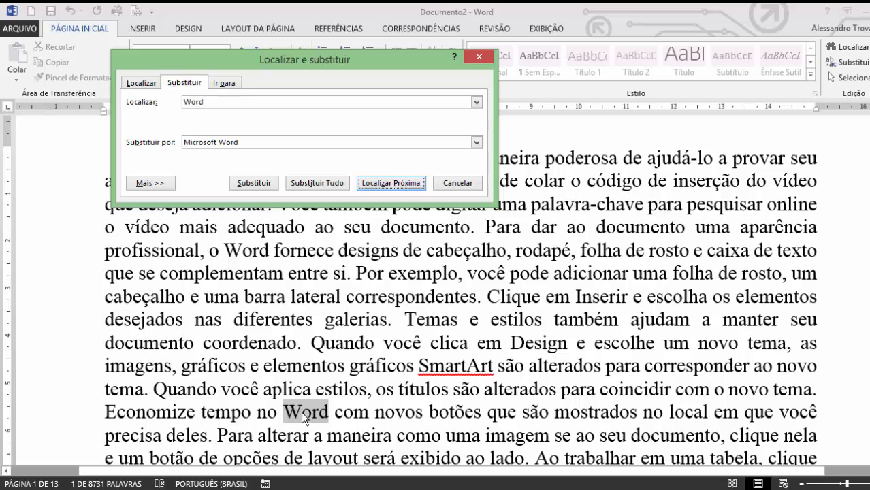
click(254, 182)
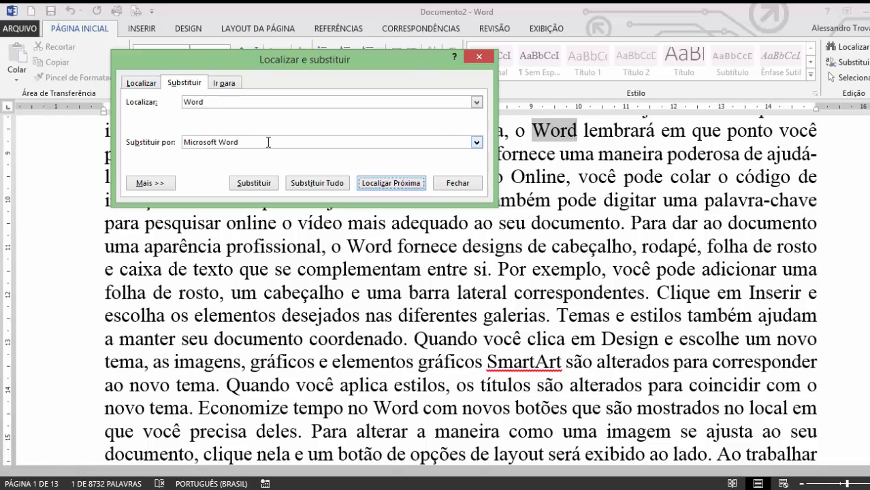
click(397, 183)
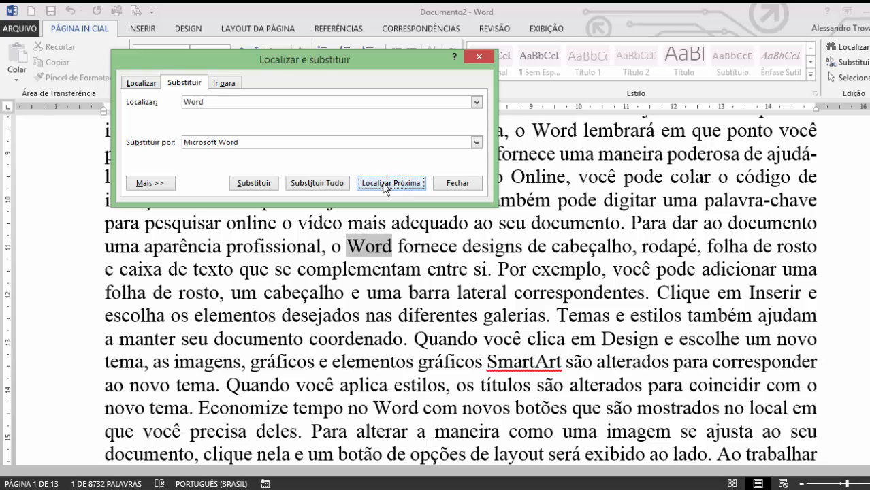
click(278, 181)
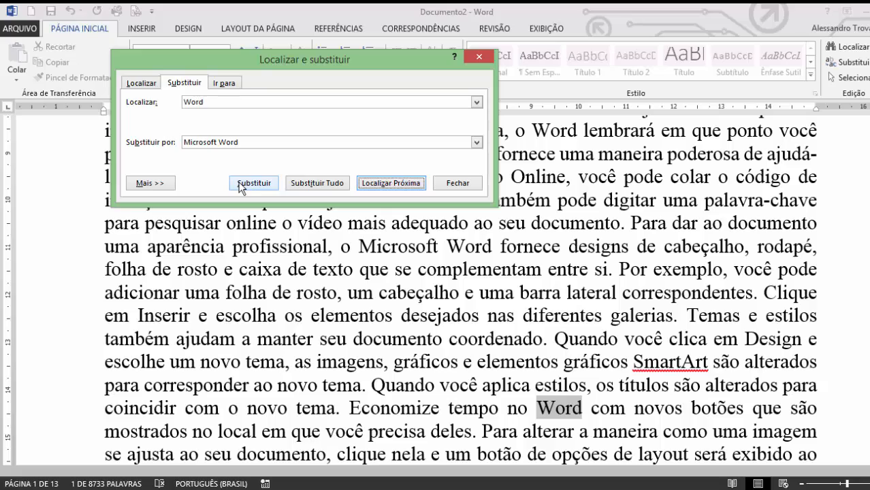
click(240, 184)
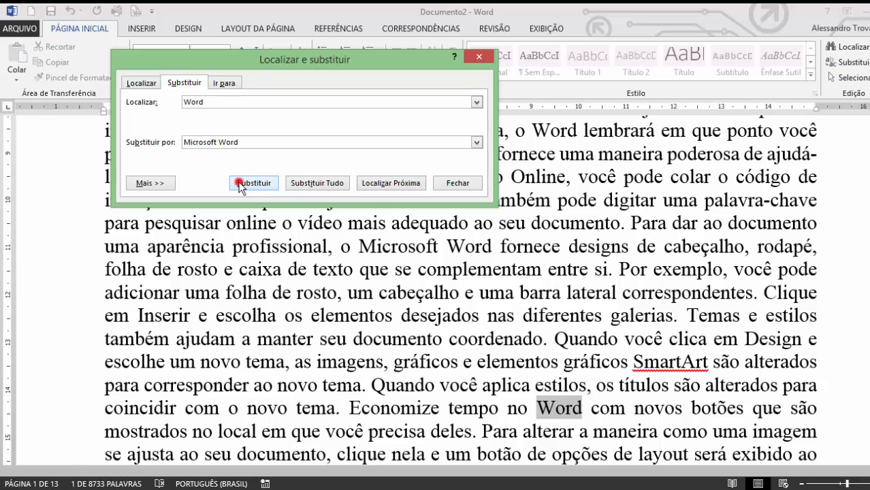
click(239, 184)
Step: Replace every occurrence of "Word" with "Microsoft Word" in the whole document, close the dialog, and return to the document's start
click(303, 183)
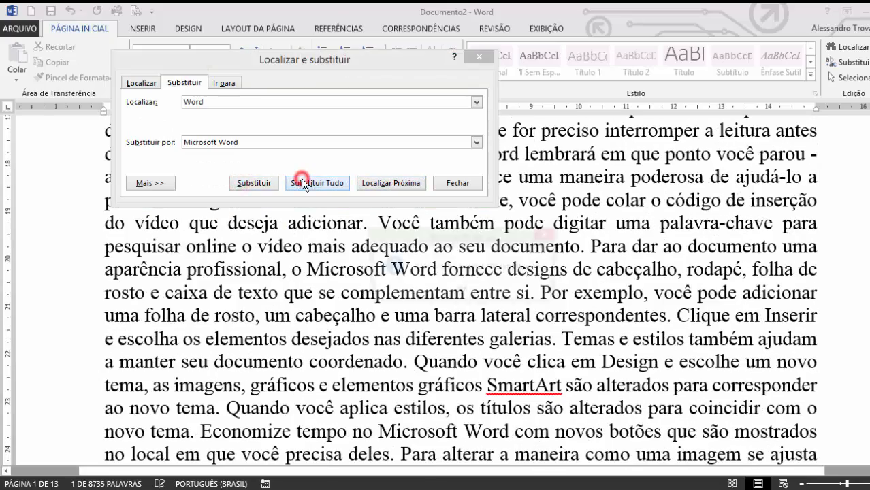
click(460, 293)
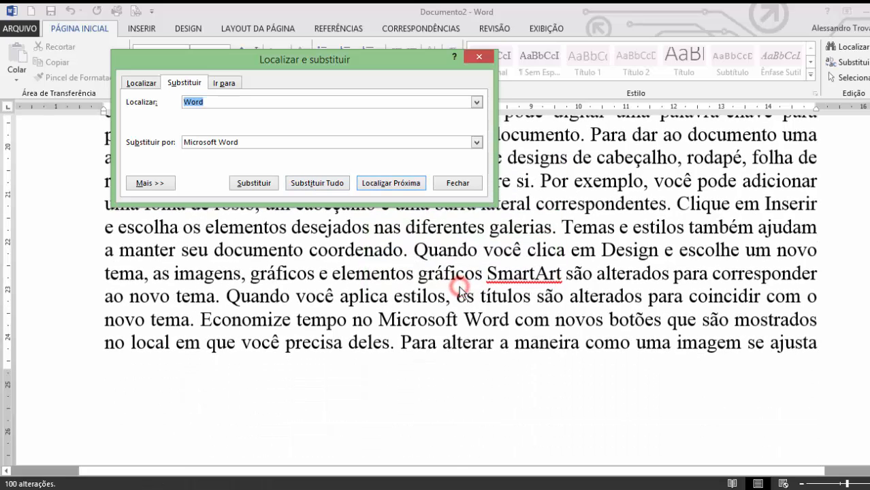
click(470, 184)
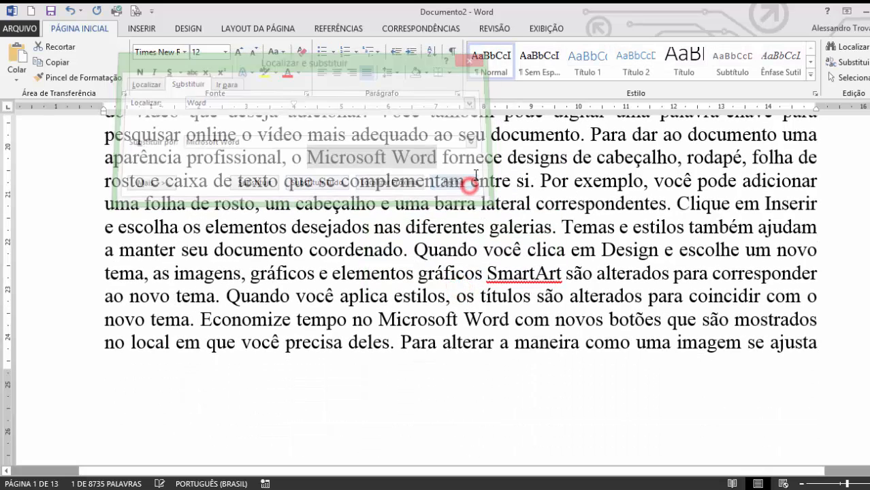
click(495, 181)
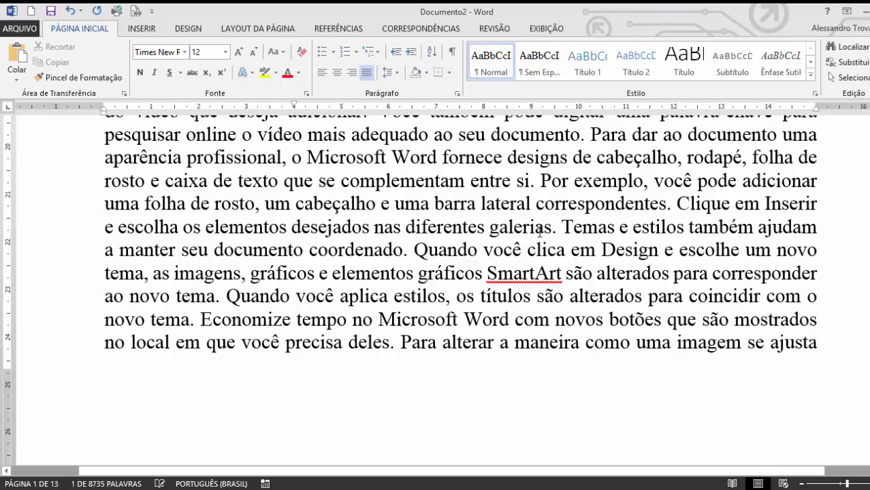
scroll(537, 237, up, 10)
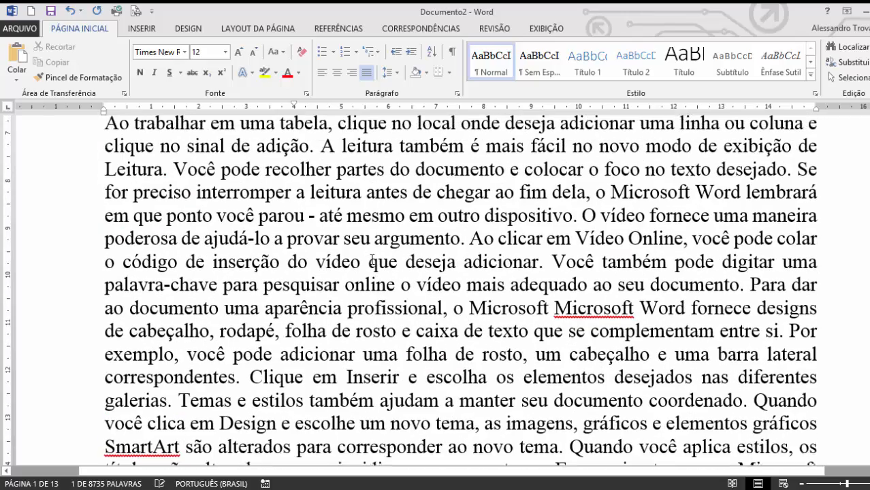
click(361, 245)
key(ctrl+Home)
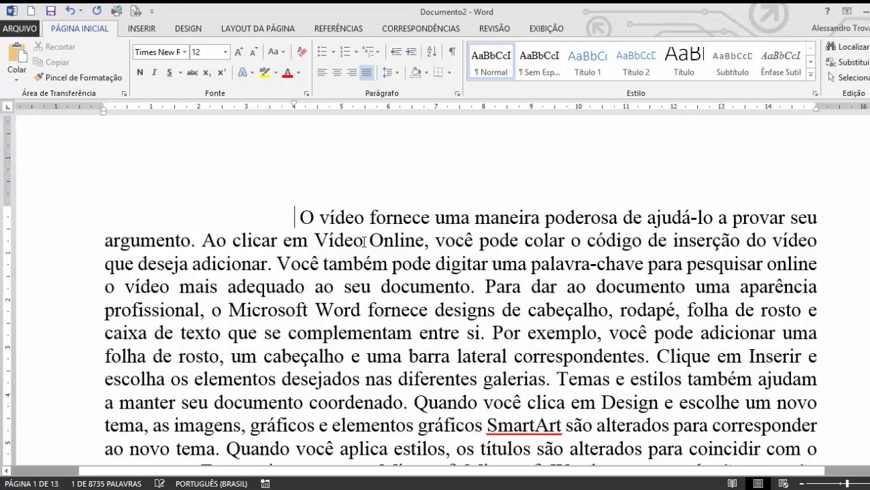
Step: Go to line 100 of the document with the Go To command and close the dialog
key(F5)
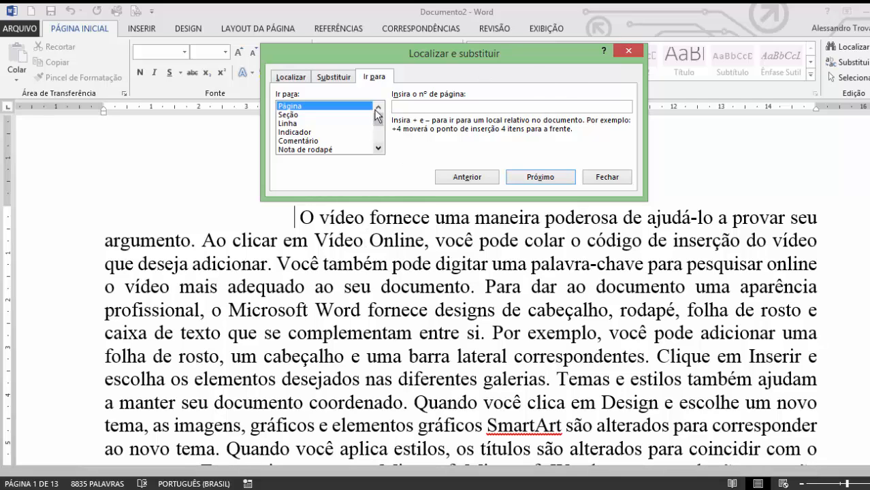
click(290, 77)
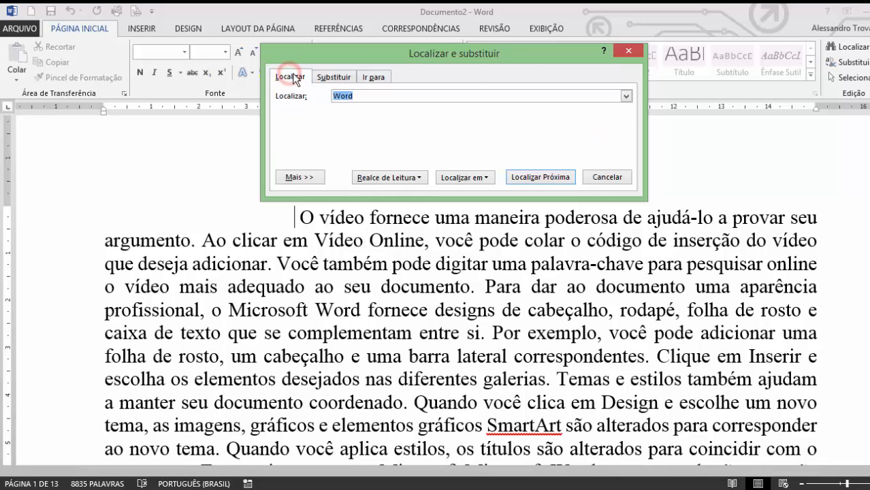
click(331, 77)
click(379, 75)
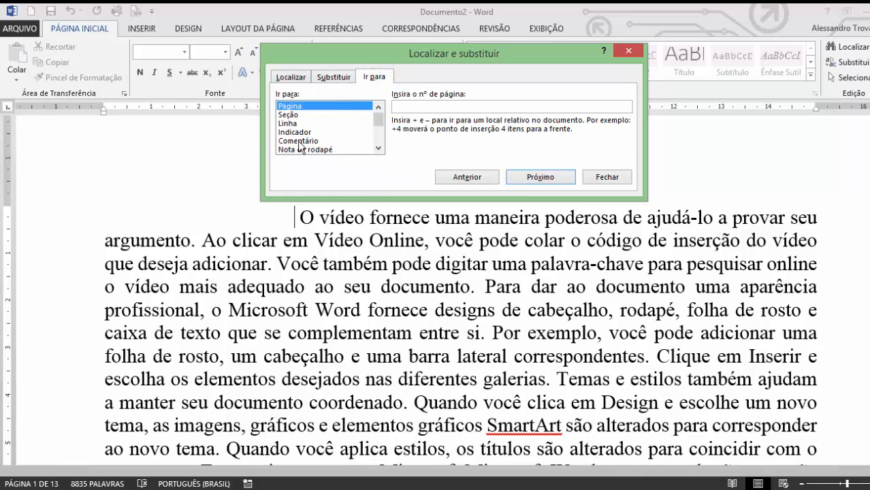
click(301, 123)
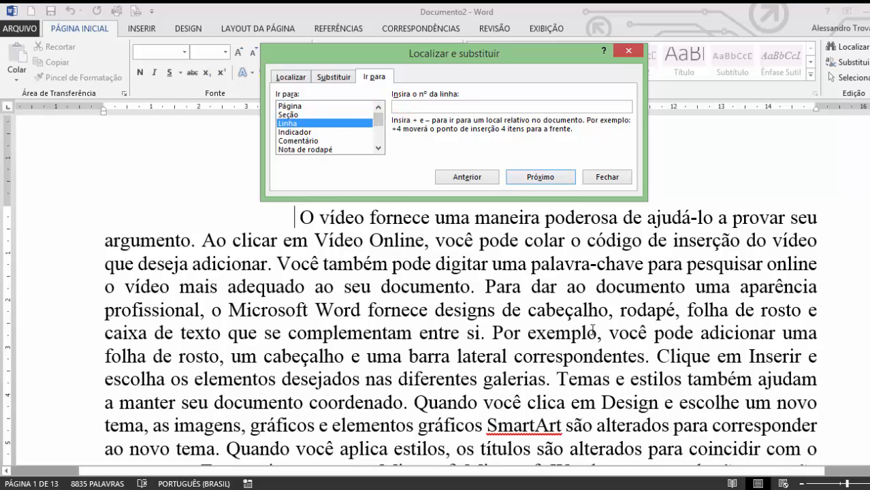
text(100)
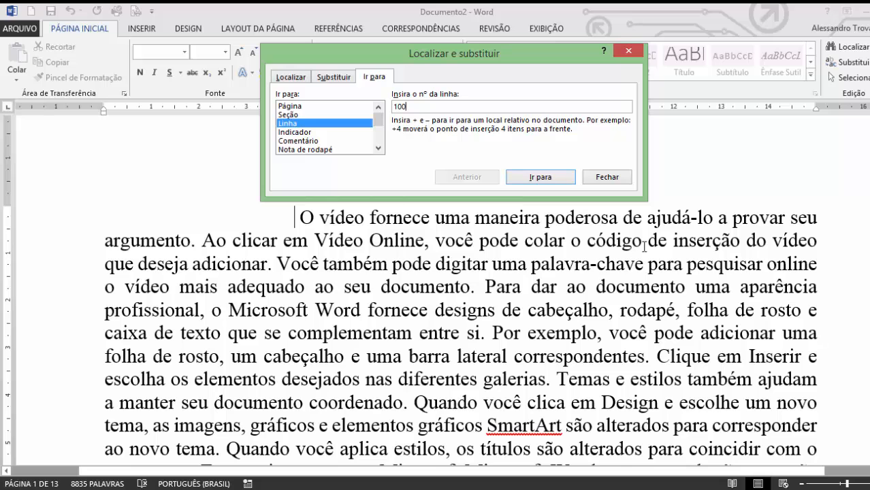
click(553, 179)
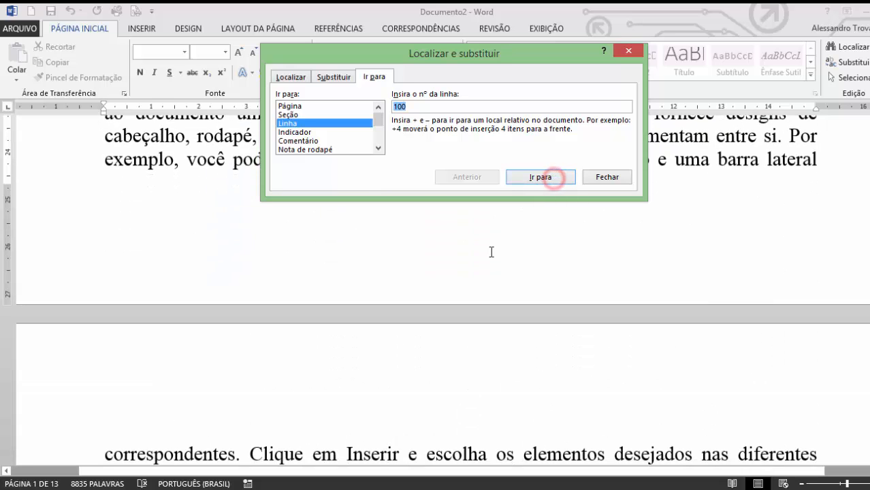
key(Escape)
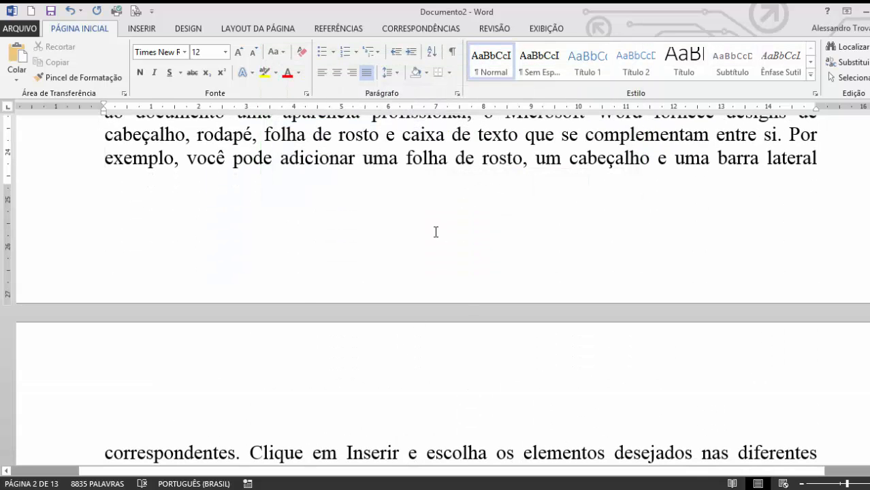
scroll(314, 297, up, 1)
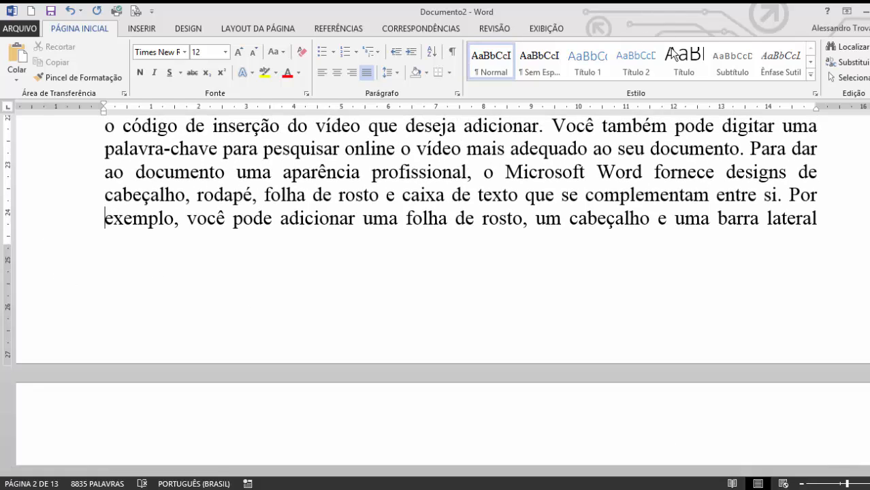
Step: Return to the document's start, jump to page 6 with the Go To command, and close the dialog
key(ctrl+Home)
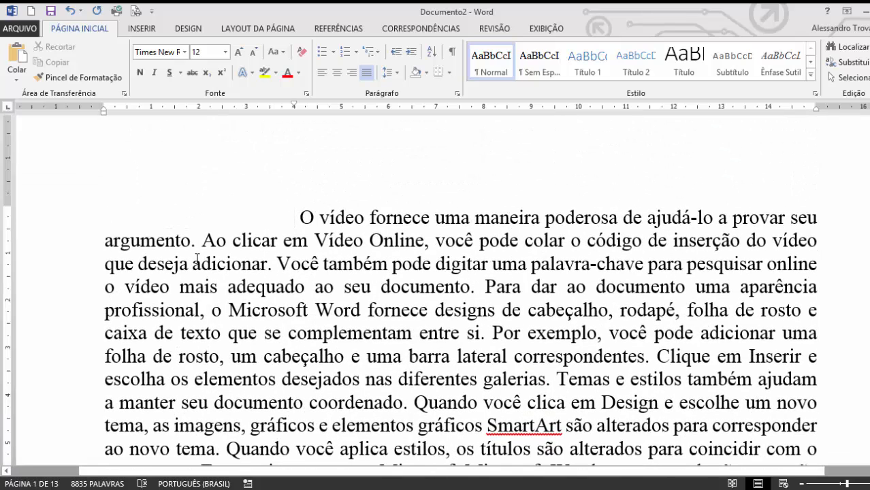
key(F5)
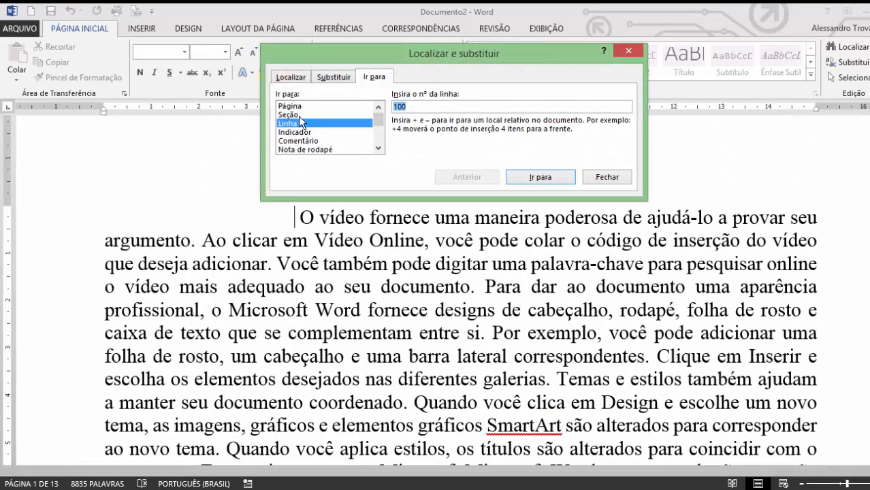
click(300, 106)
click(407, 106)
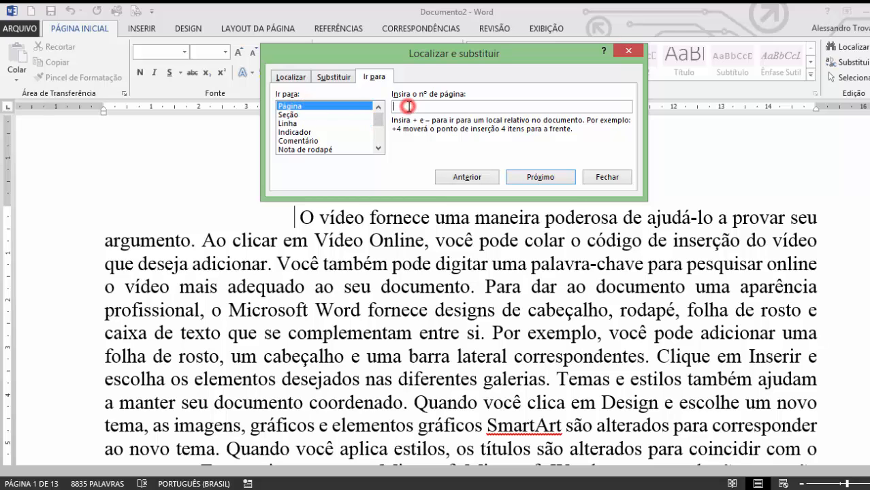
text(6)
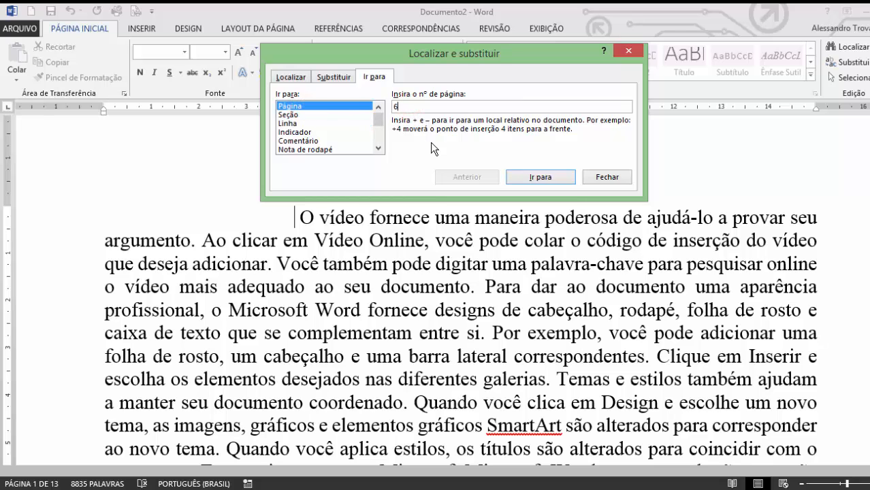
key(Return)
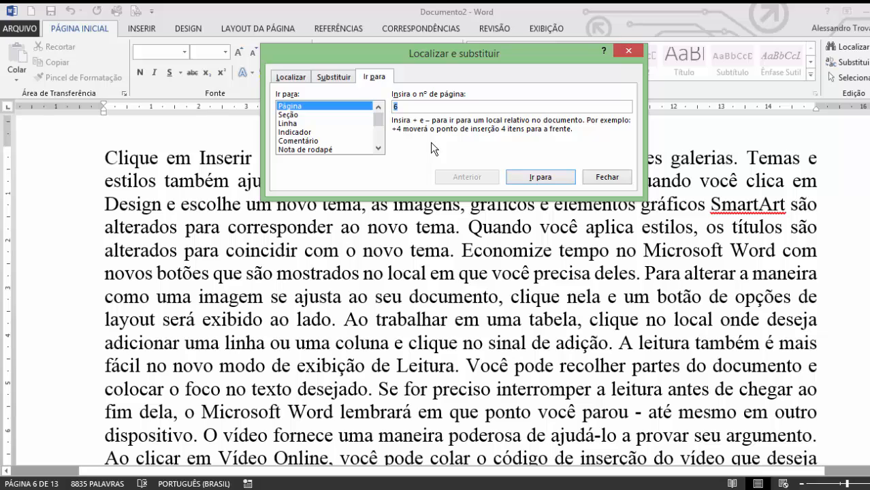
key(Escape)
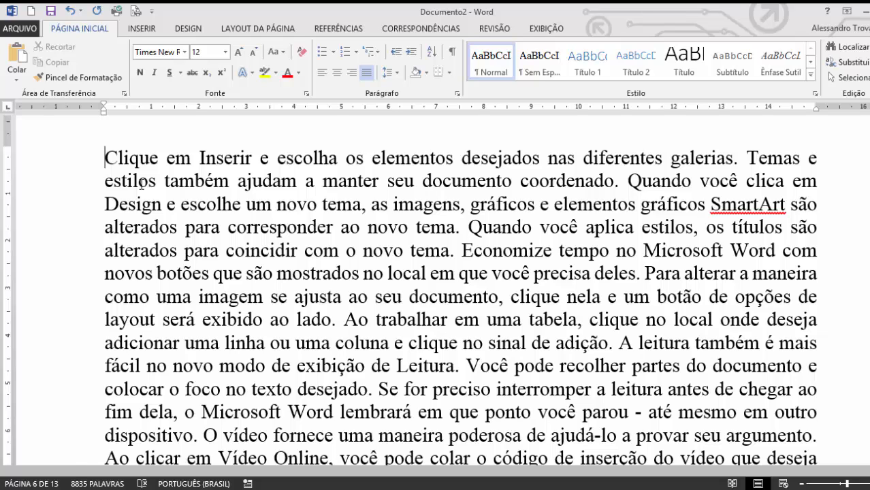
Step: Go to page 9 of the document with the Go To command and close the dialog
key(F5)
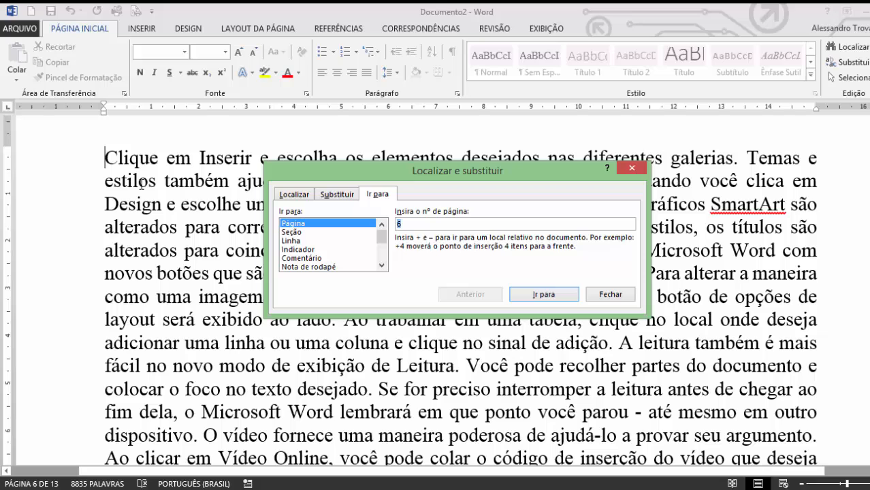
text(9)
key(Return)
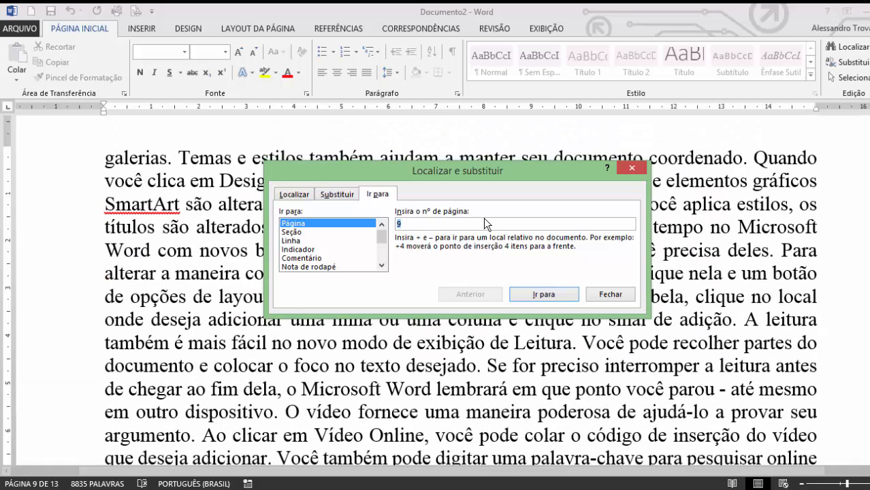
click(610, 294)
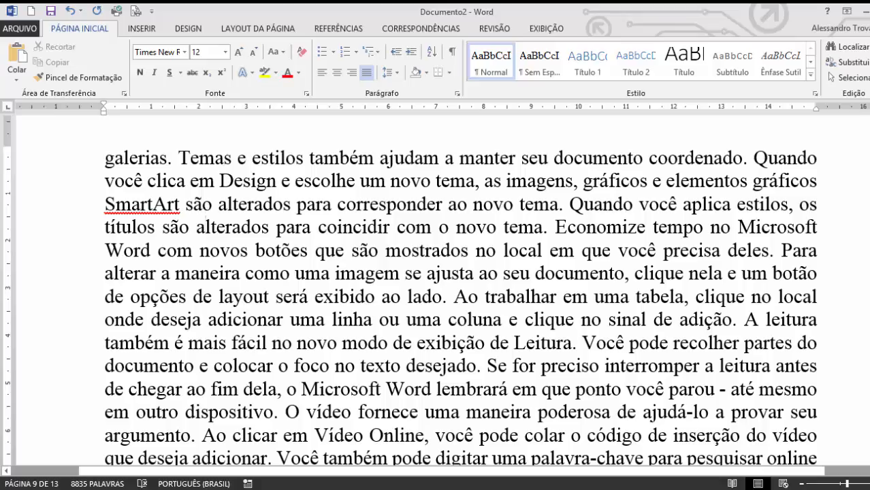
scroll(461, 286, up, 5)
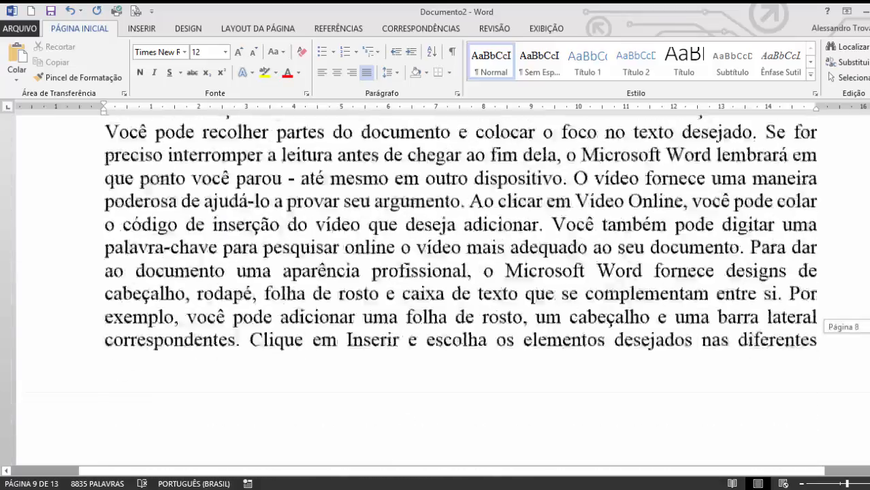
scroll(461, 286, down, 10)
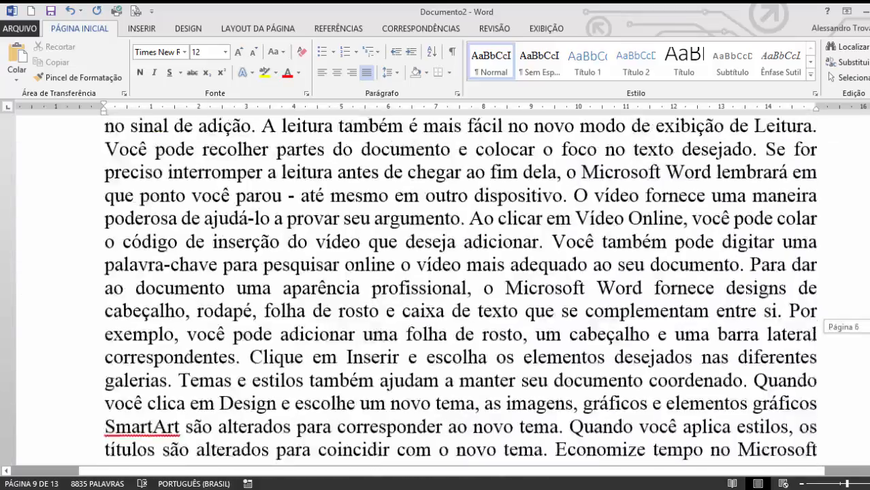
scroll(461, 286, up, 10)
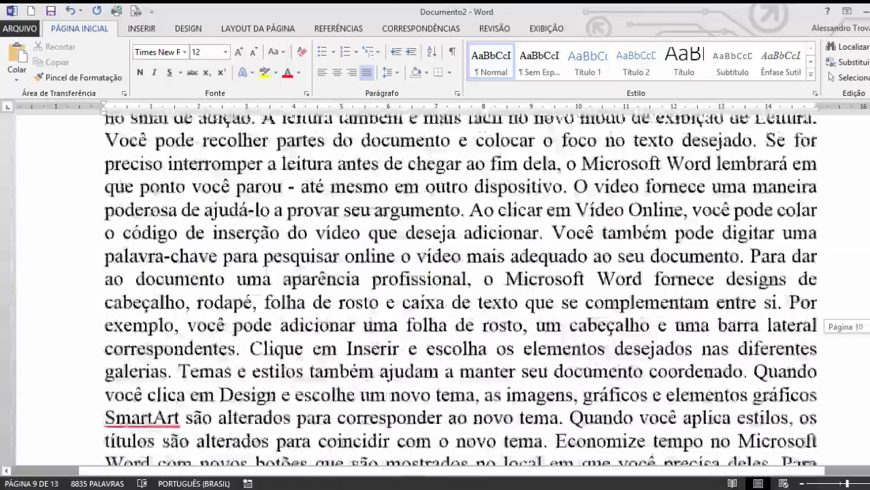
scroll(461, 286, up, 10)
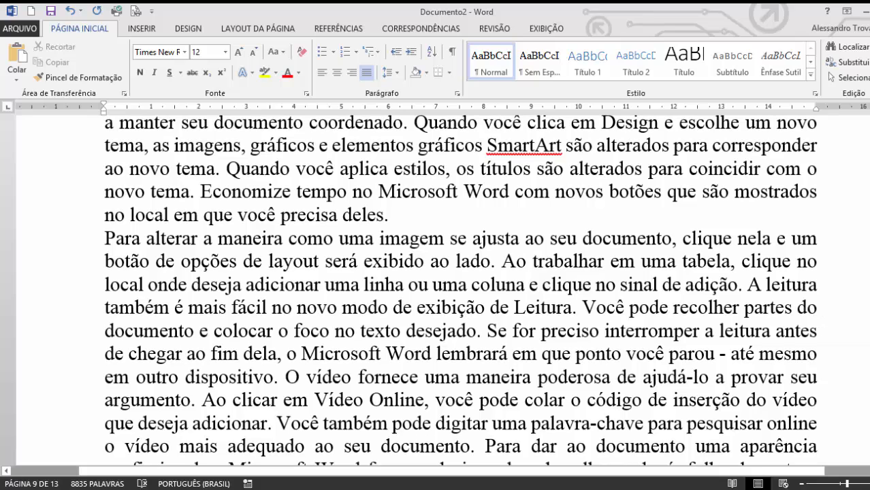
click(218, 283)
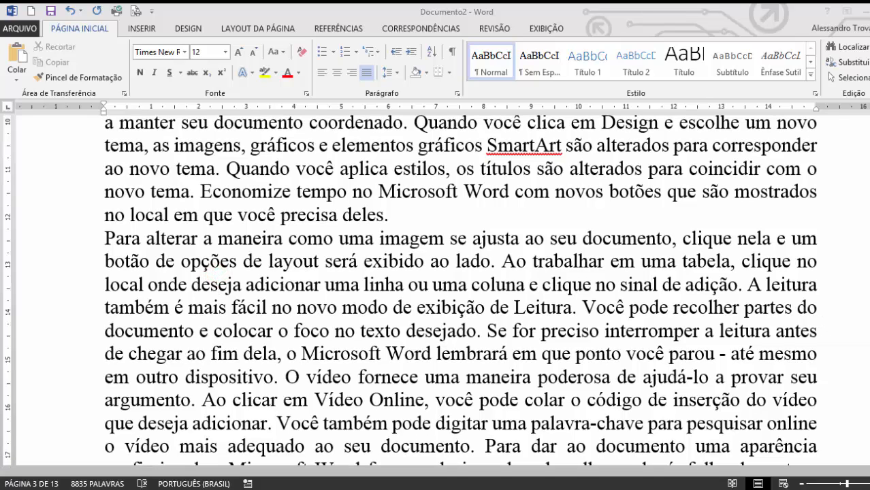
Step: Close the document Documento2 without saving its changes
key(alt+F4)
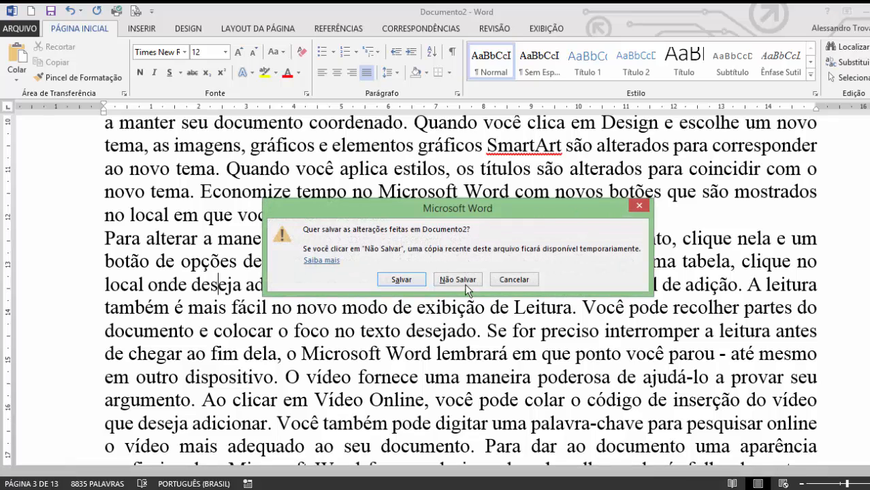
click(465, 281)
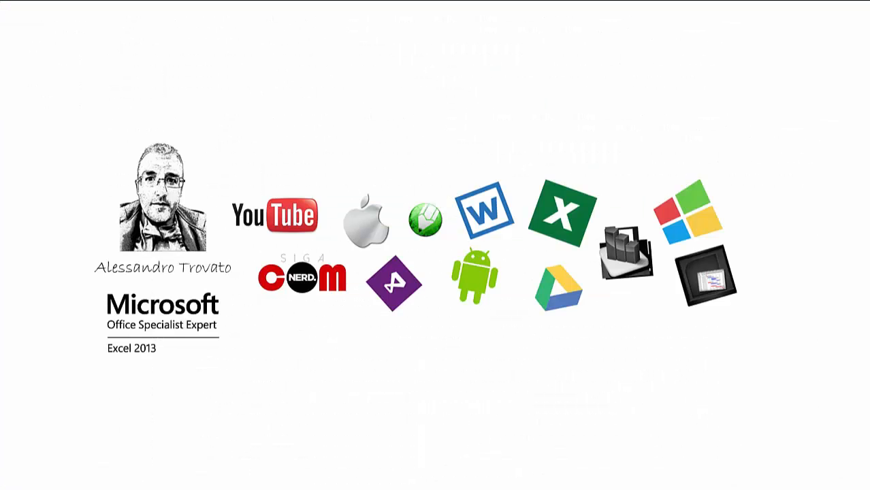